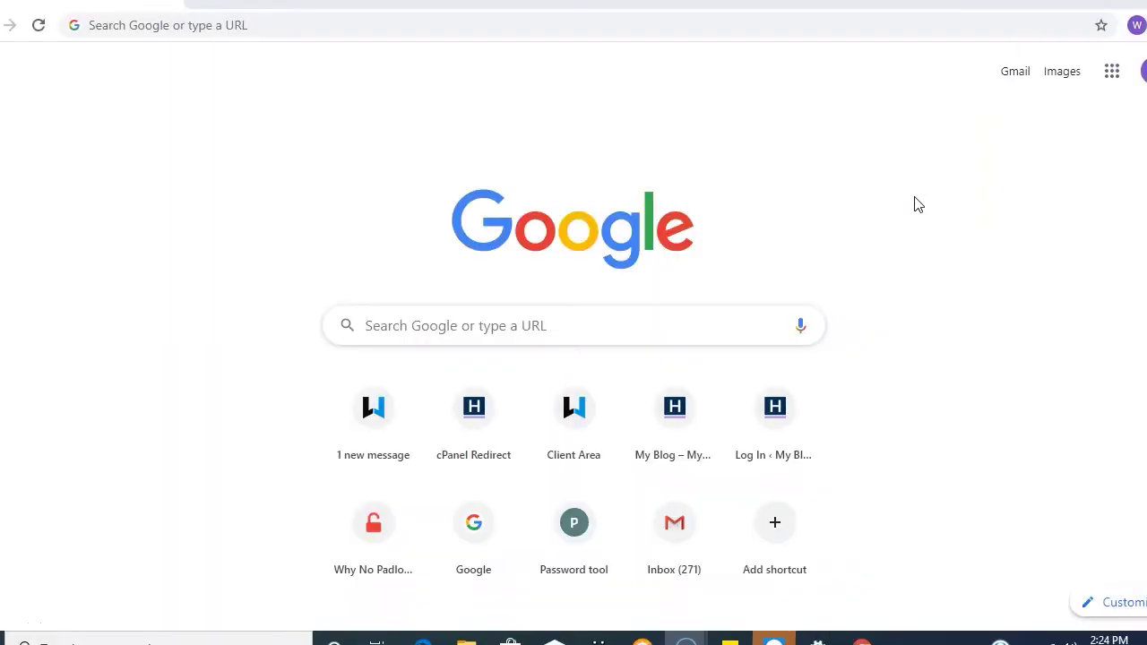
# - Load the whogohost.com homepage in Chrome via the address bar suggestion
pyautogui.click(192, 26)
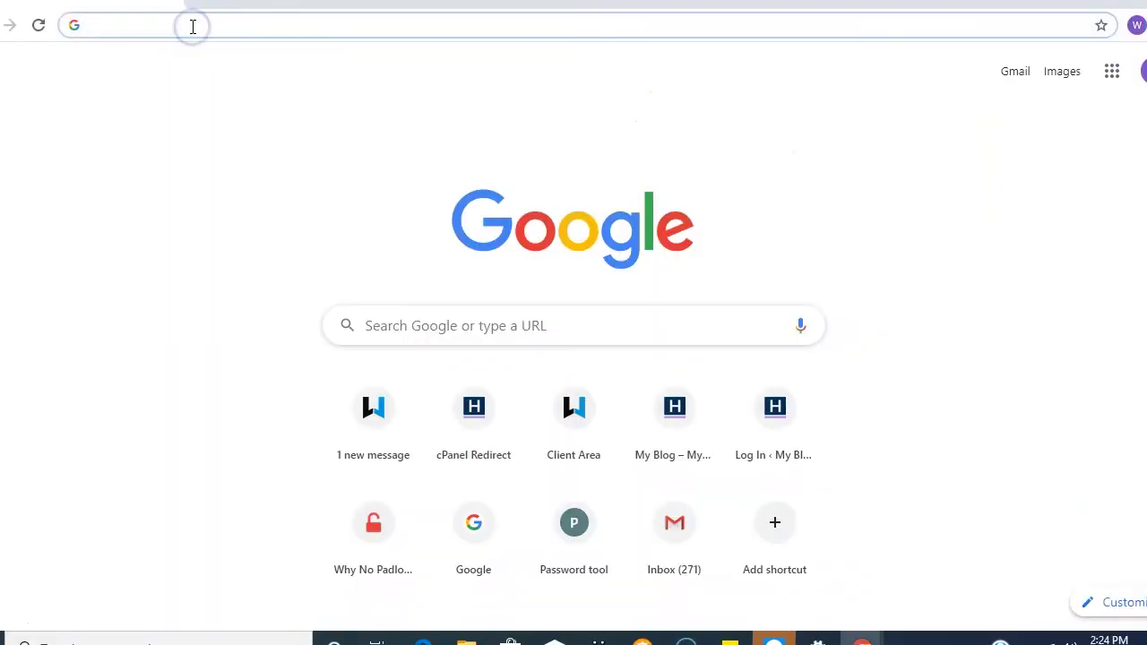
pyautogui.write('whogo')
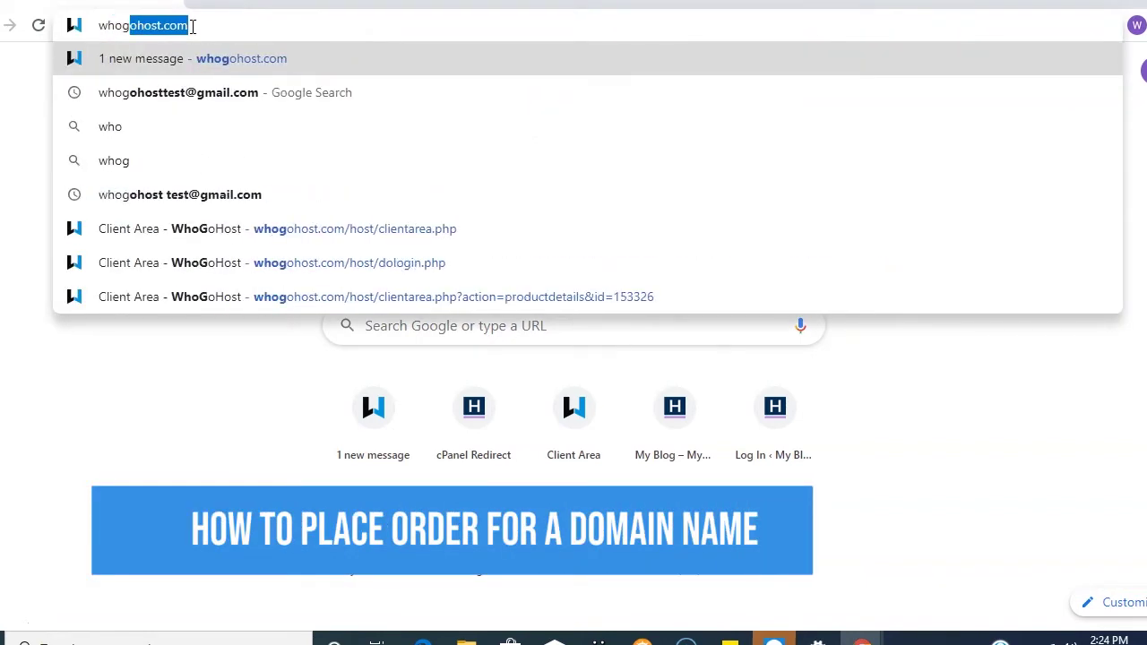
pyautogui.write('host.')
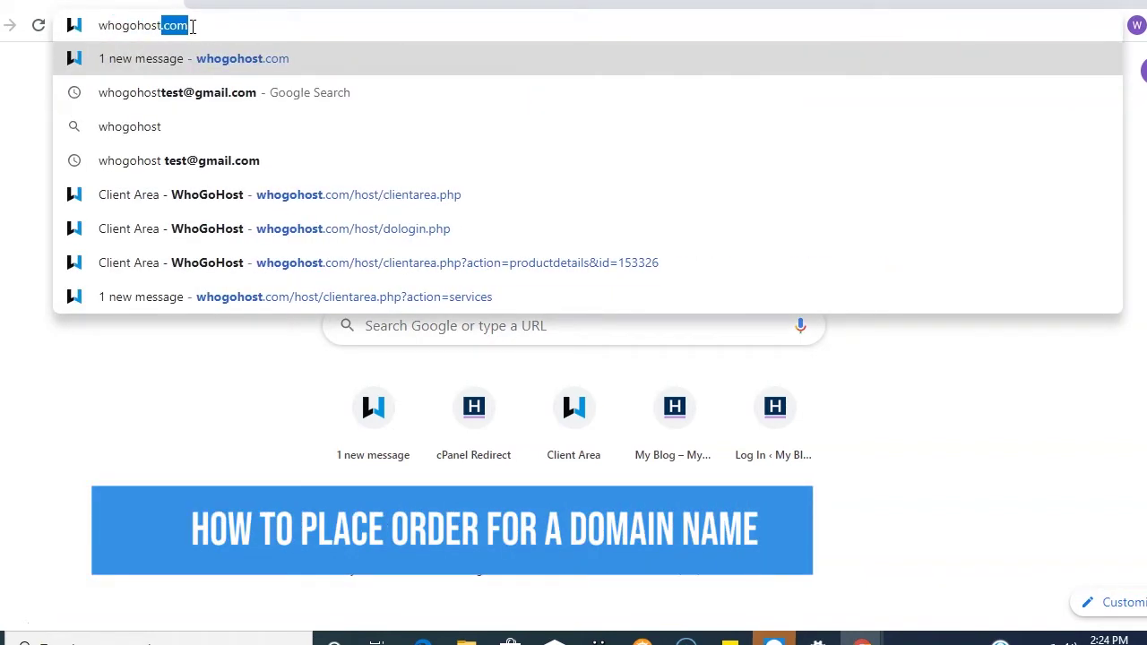
pyautogui.write('com')
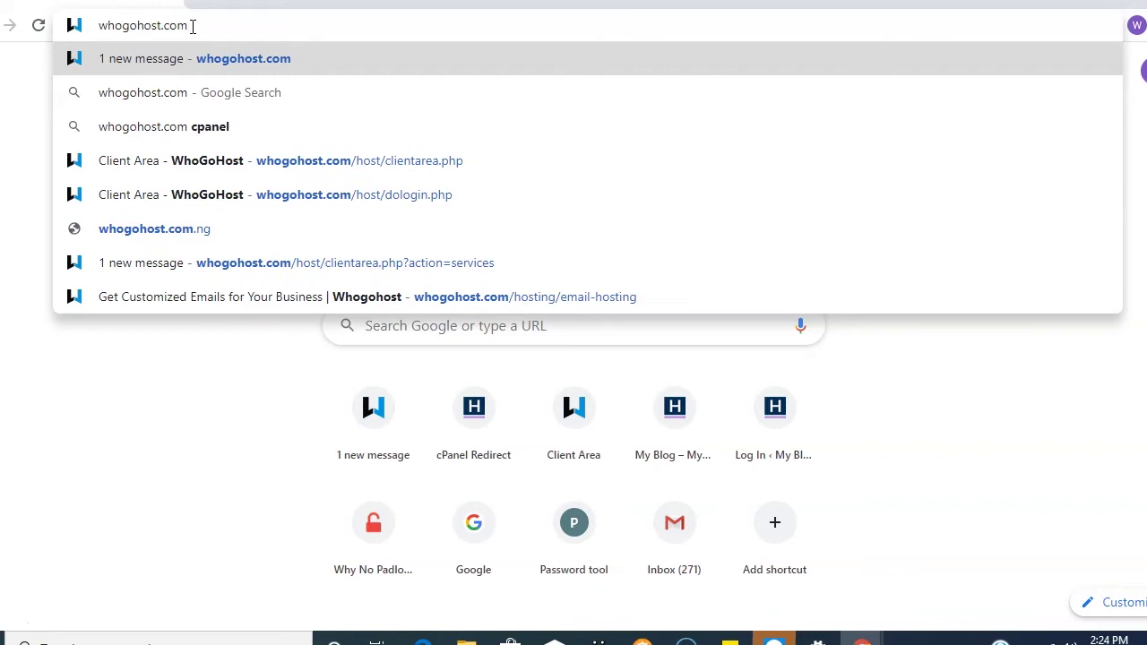
pyautogui.click(195, 60)
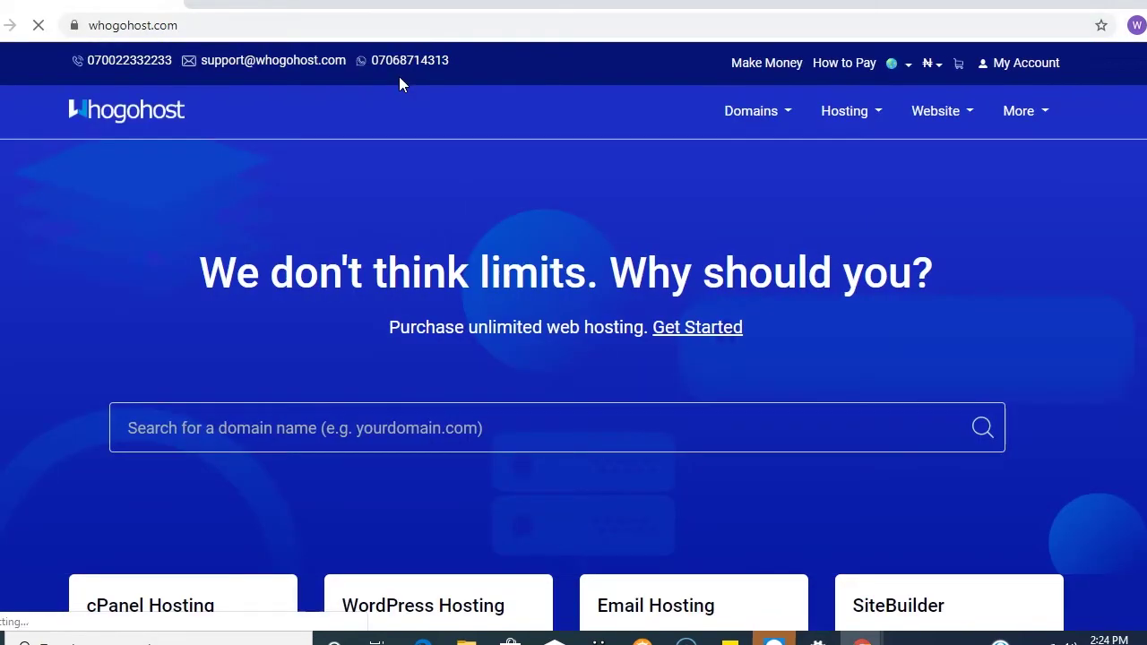
# - Go through the Domains menu to the Register Your Domain page's search box
pyautogui.scroll(-6, 755, 219)
pyautogui.scroll(2, 757, 223)
pyautogui.scroll(4, 755, 224)
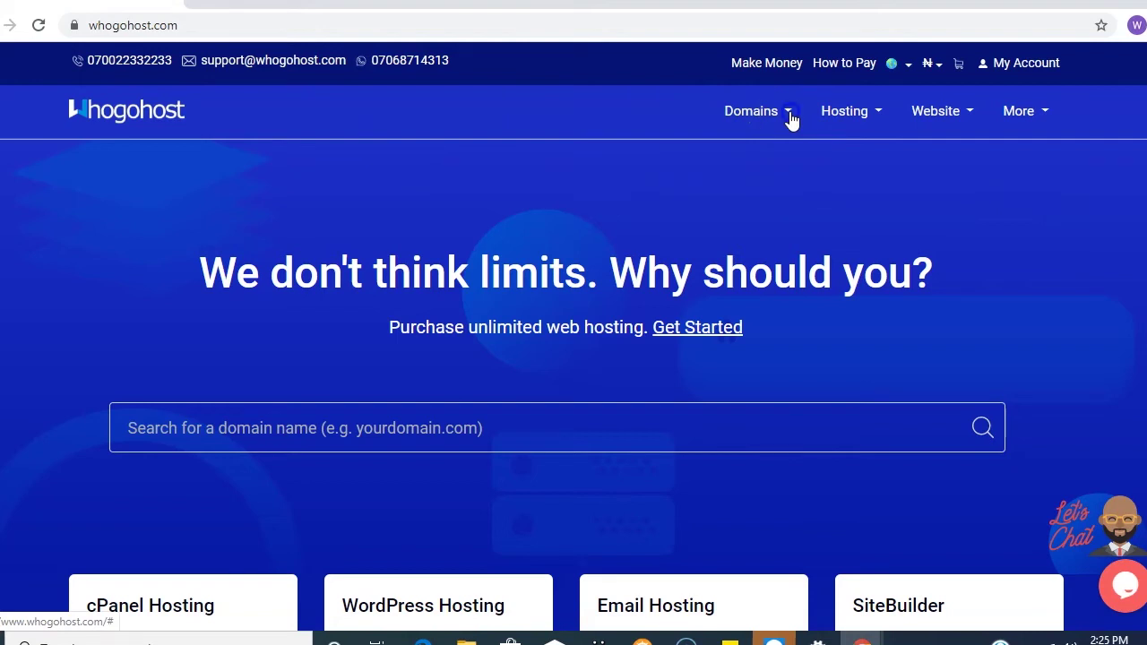
pyautogui.click(789, 113)
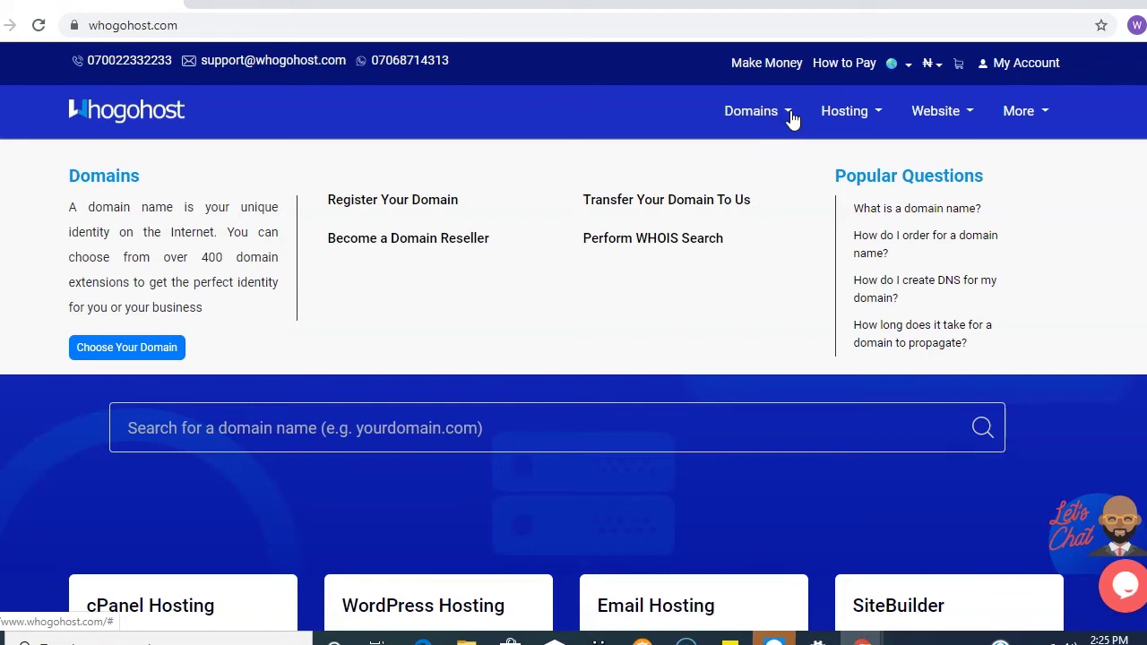
pyautogui.click(395, 205)
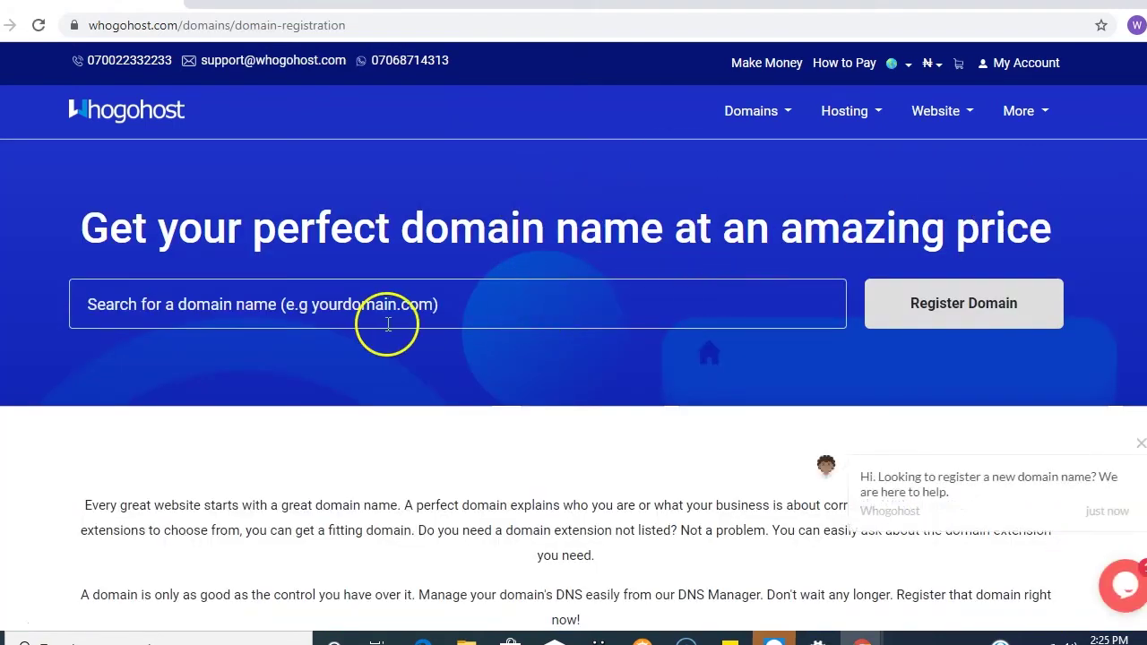
pyautogui.click(378, 321)
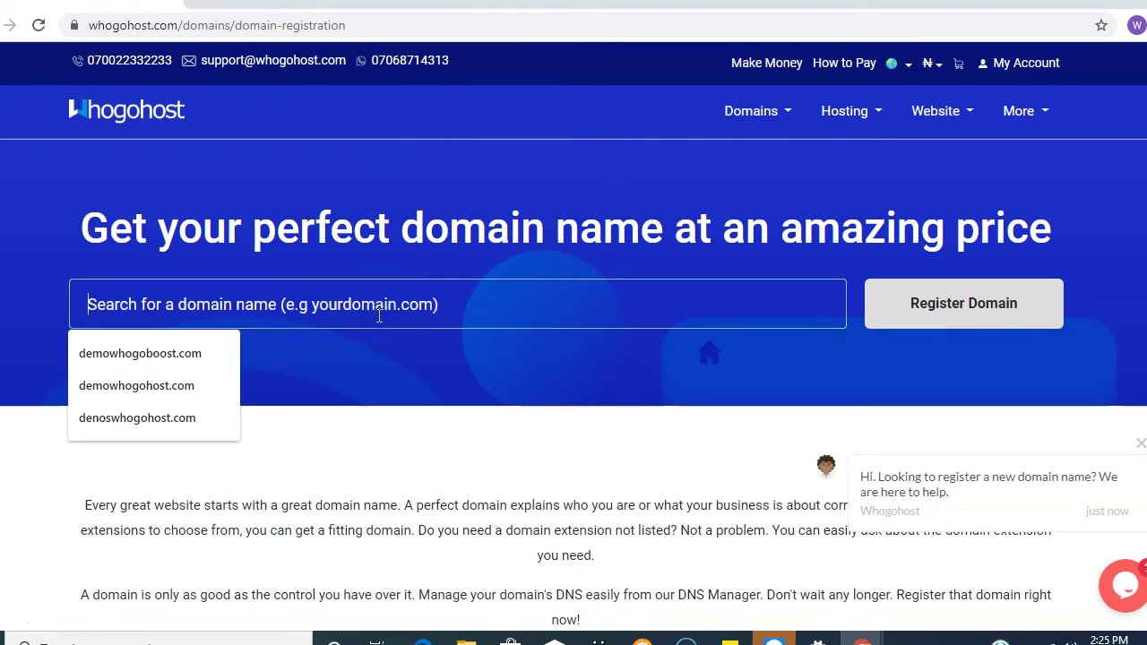
# - Enter denooswhogohost.com in the domain search and submit it with Register Domain
pyautogui.write('d')
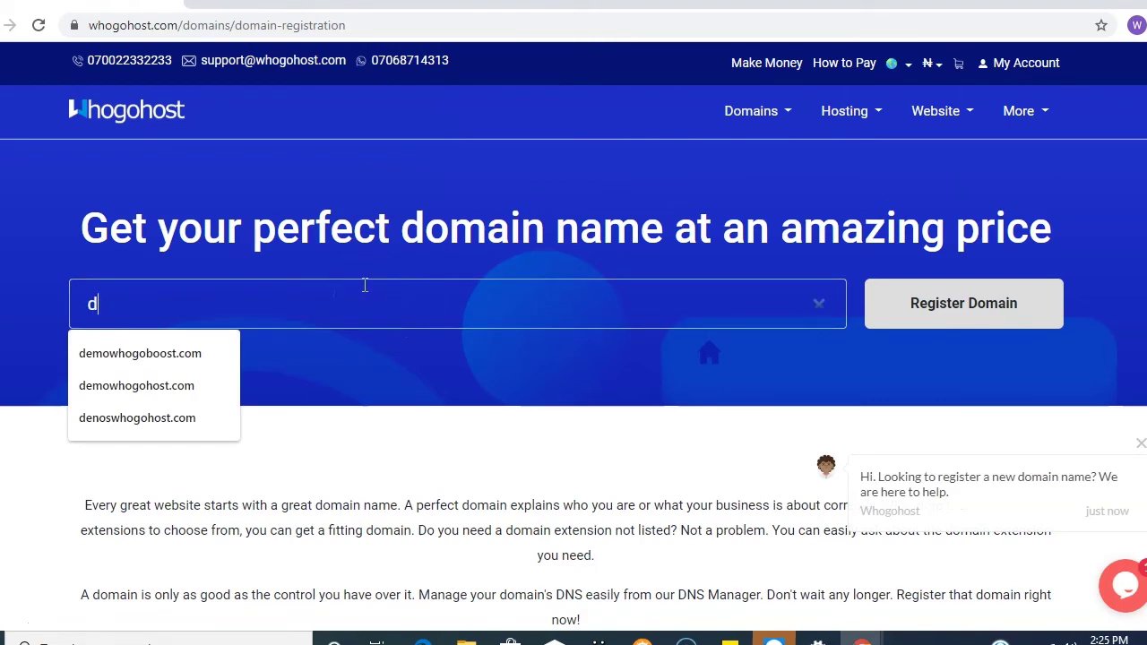
pyautogui.write('enooswhogohost.com')
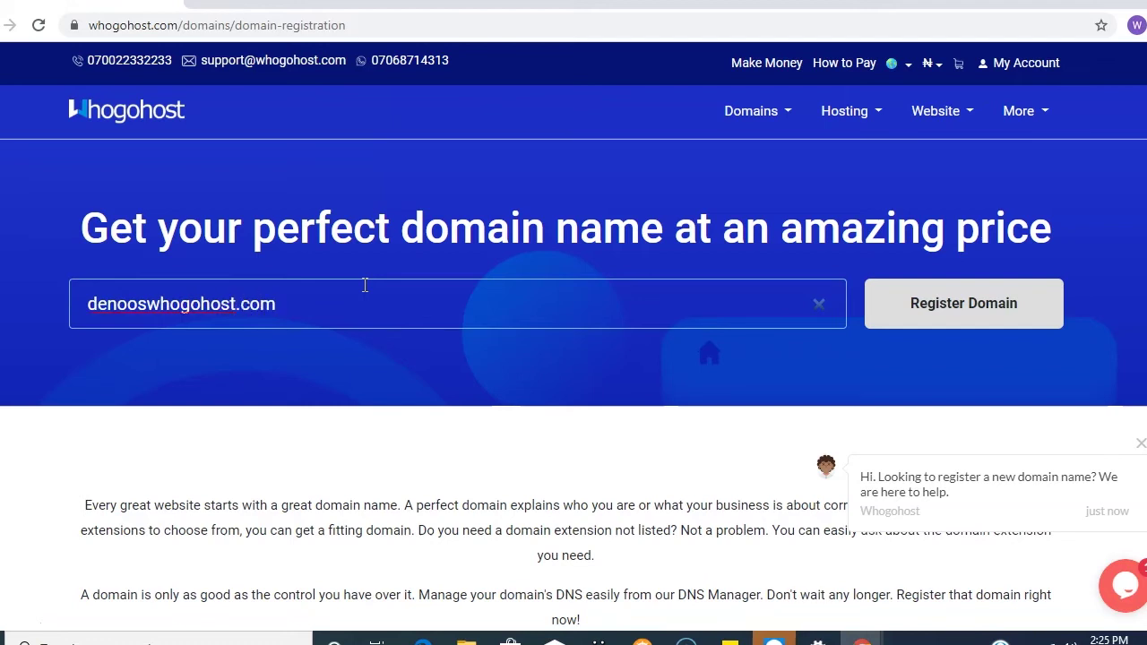
pyautogui.click(367, 282)
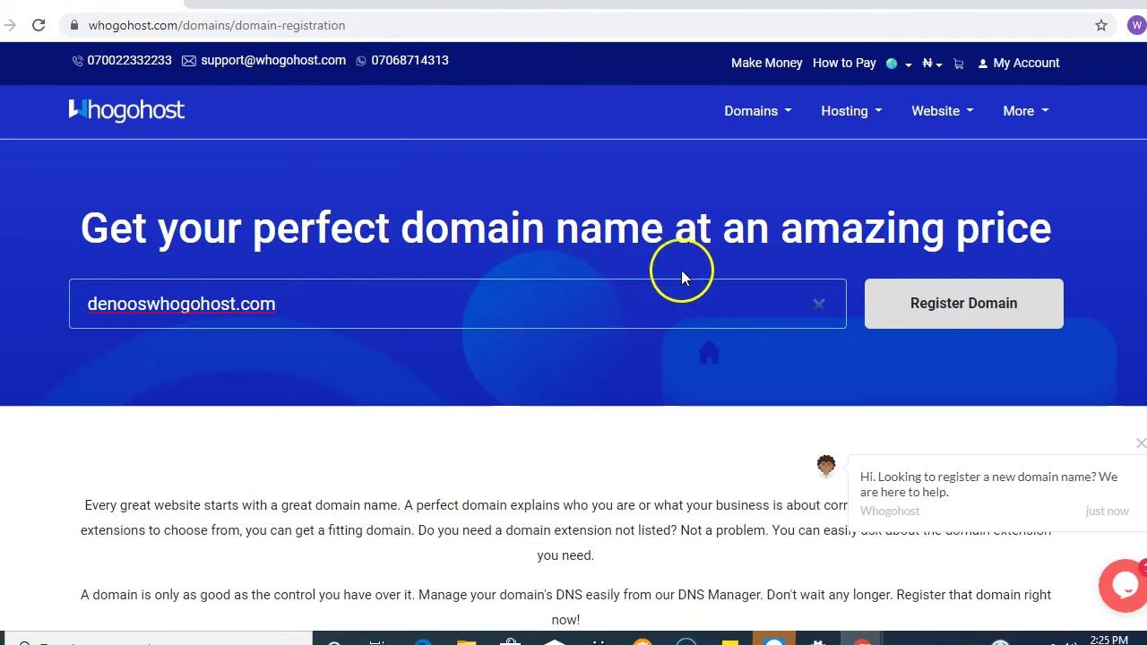
pyautogui.click(922, 305)
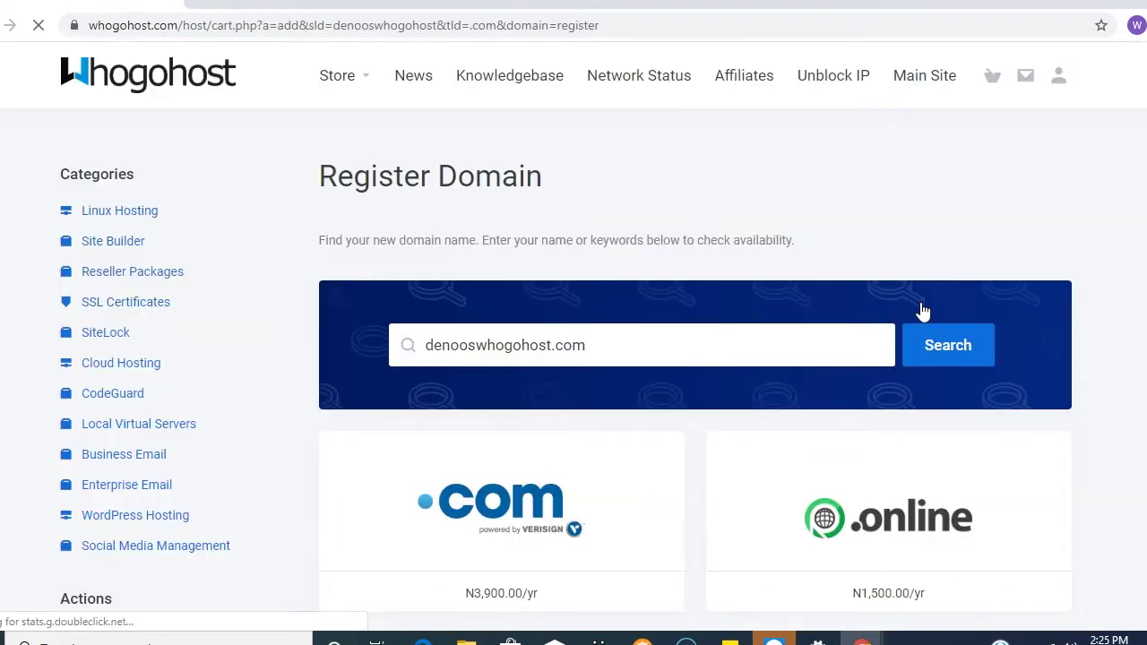
pyautogui.click(891, 304)
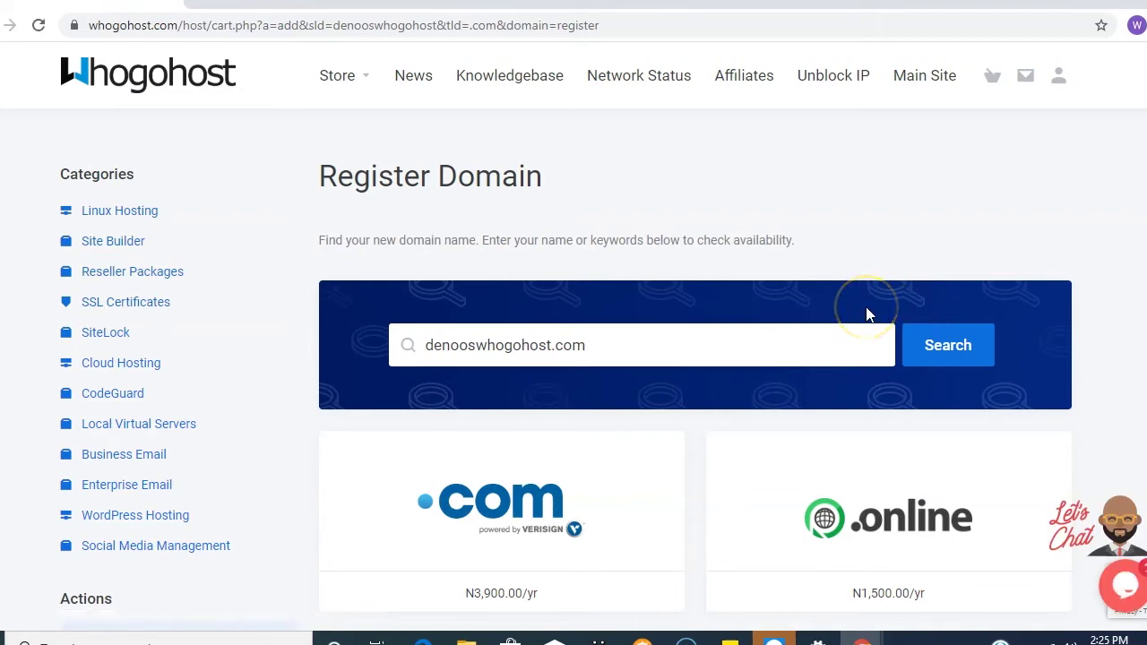
# - Search denooswhogohost.com, add the available N3,900.00 domain to the cart and continue
pyautogui.scroll(-2, 866, 313)
pyautogui.scroll(2, 860, 269)
pyautogui.click(941, 355)
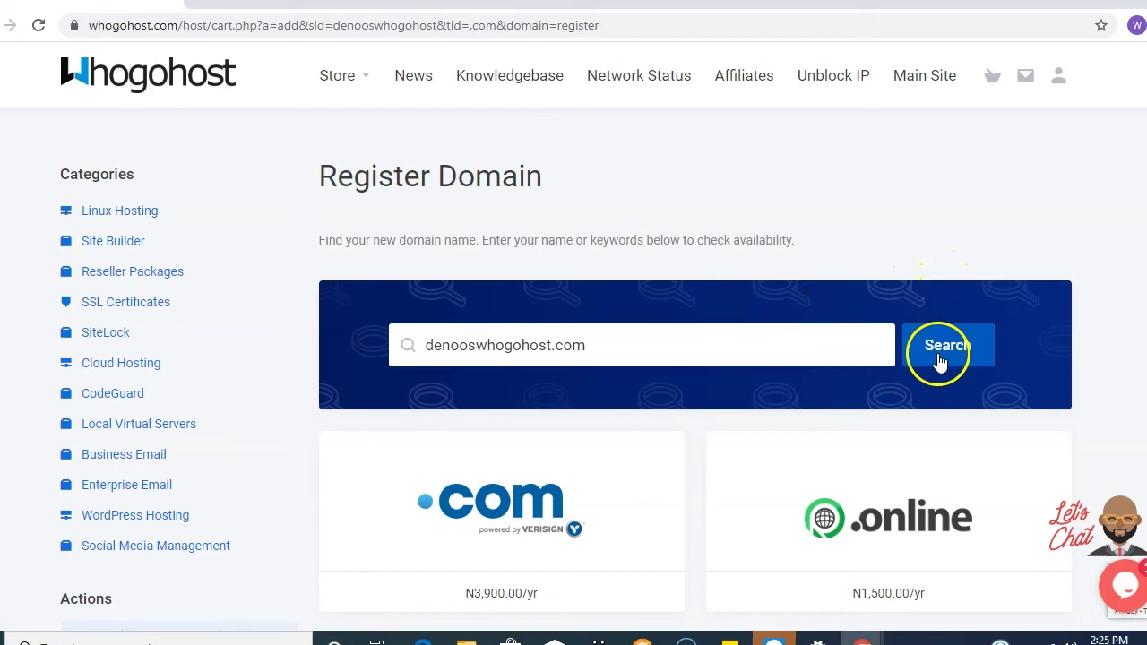
pyautogui.click(939, 291)
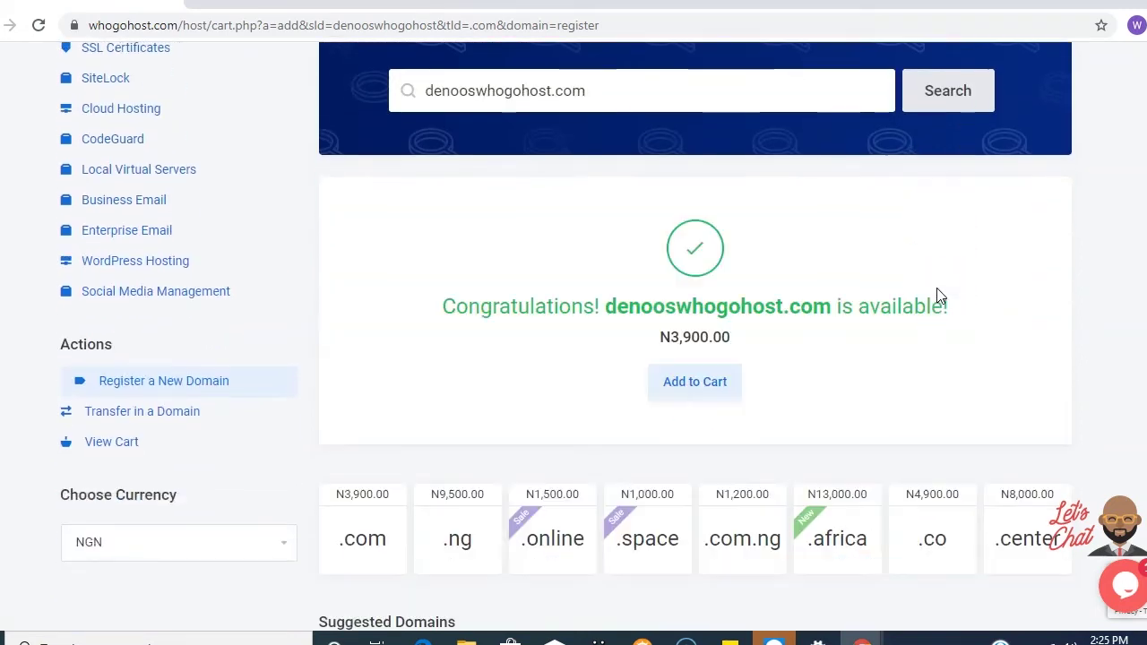
pyautogui.scroll(-1, 939, 295)
pyautogui.scroll(2, 940, 295)
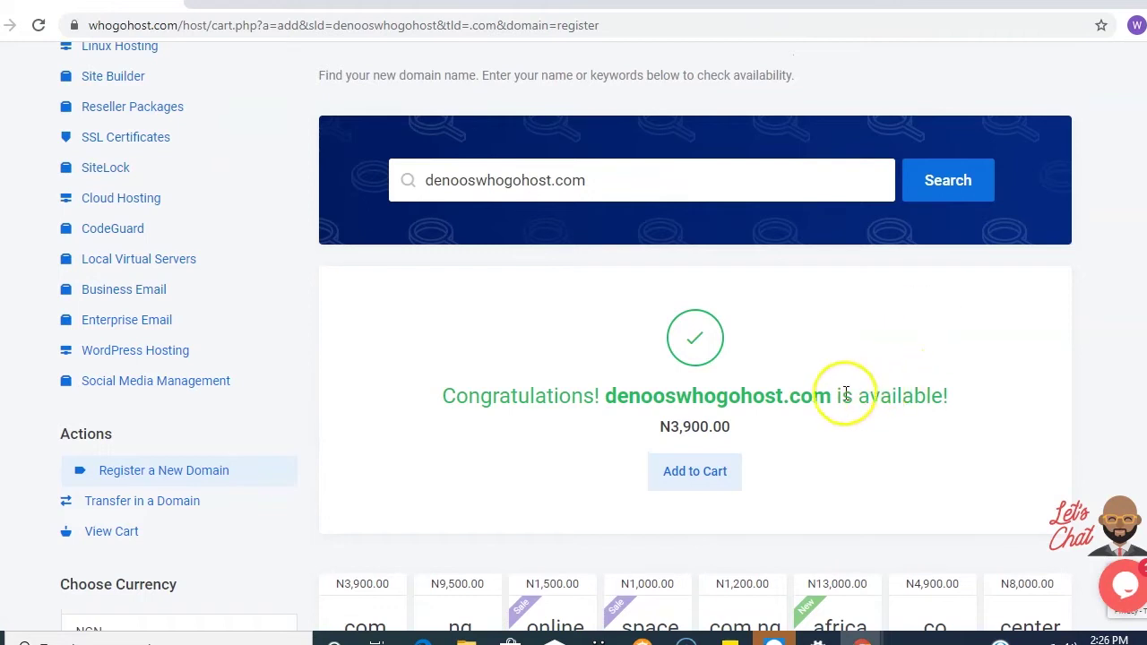
pyautogui.click(695, 489)
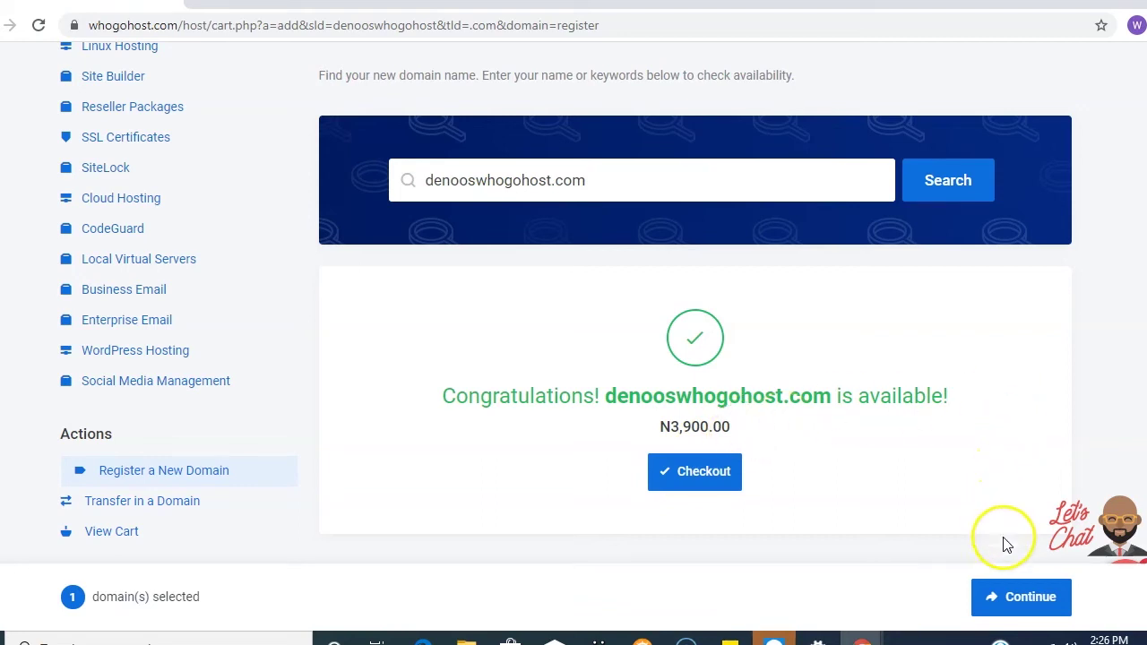
pyautogui.click(1010, 598)
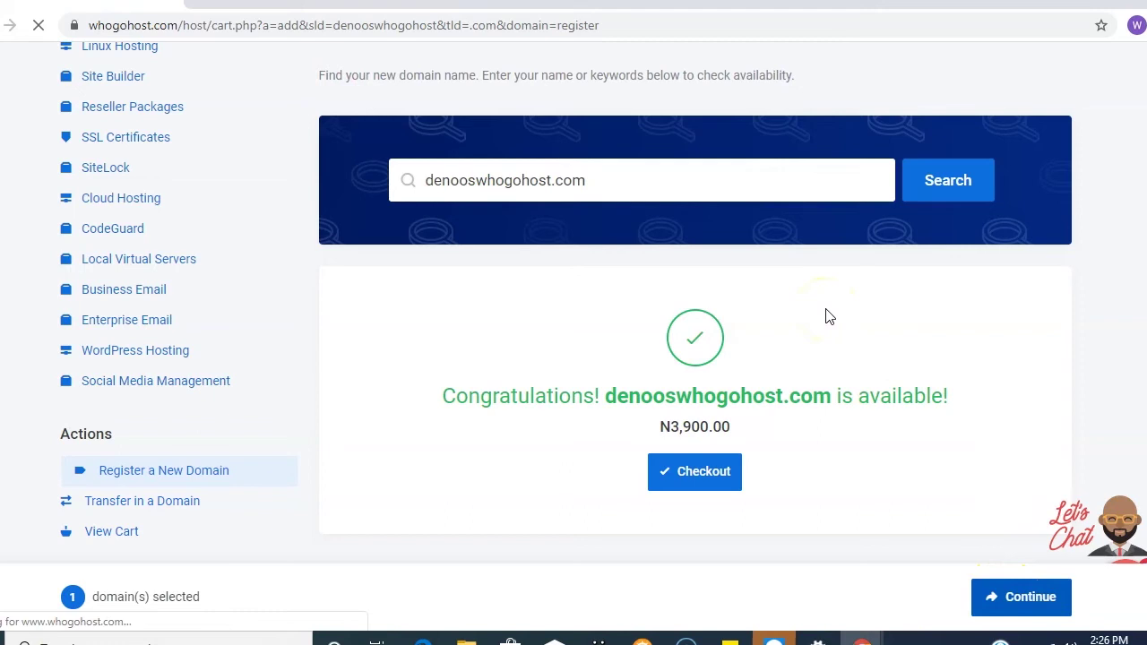
pyautogui.click(702, 301)
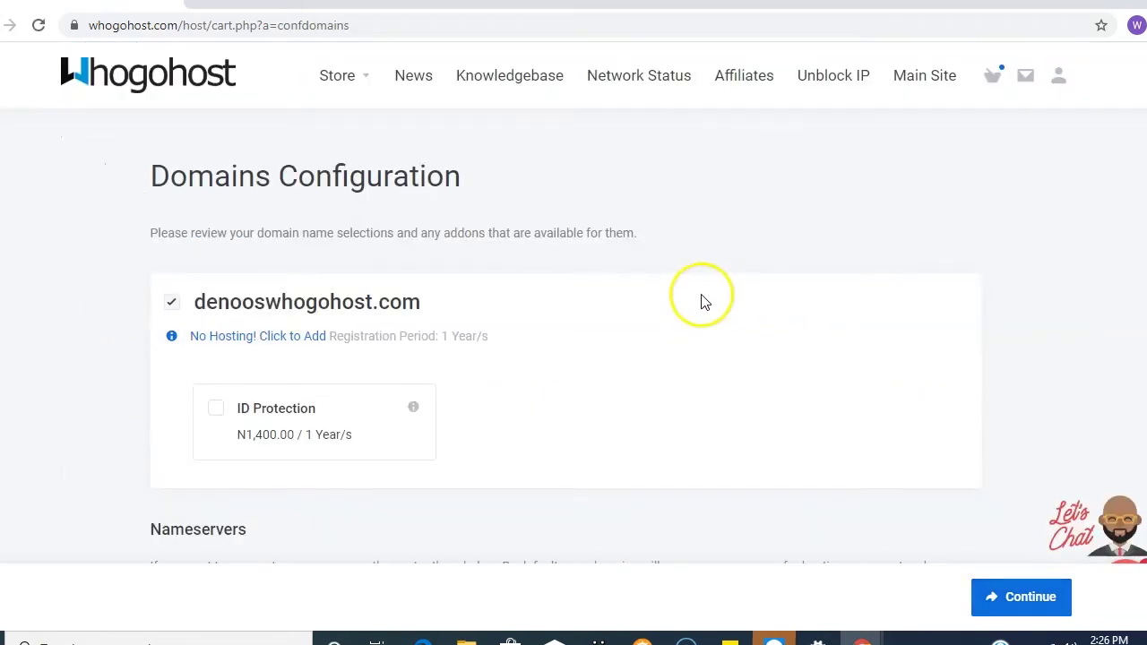
# - Review the denooswhogohost.com configuration, keeping the 1-year registration period
pyautogui.scroll(-1, 702, 301)
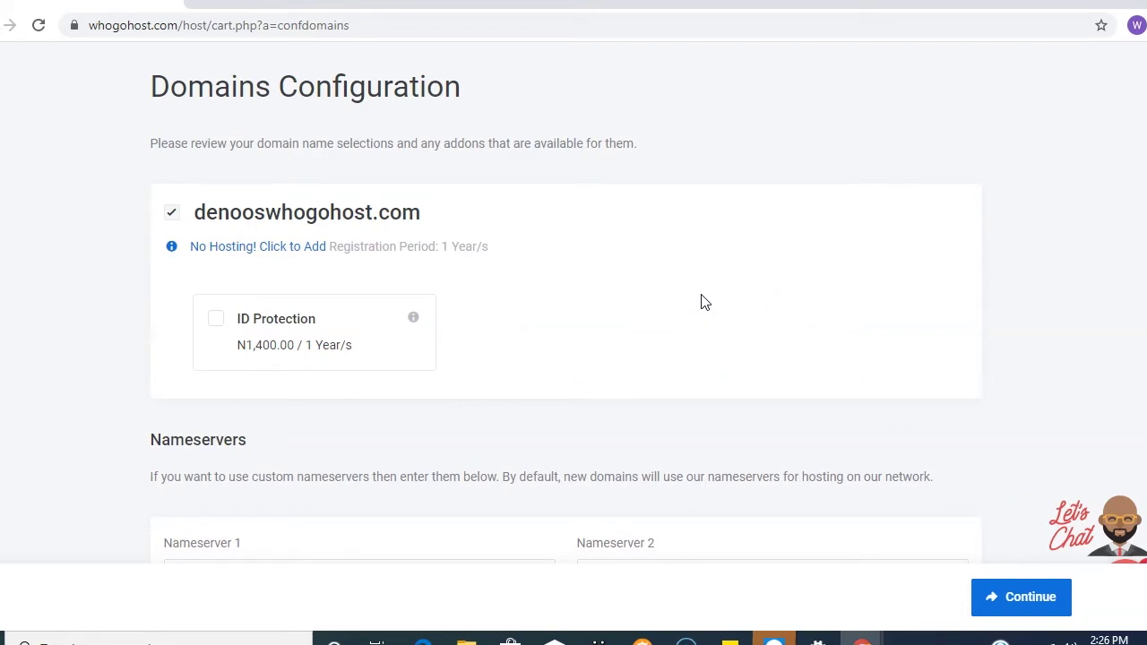
pyautogui.scroll(-1, 704, 302)
pyautogui.click(636, 323)
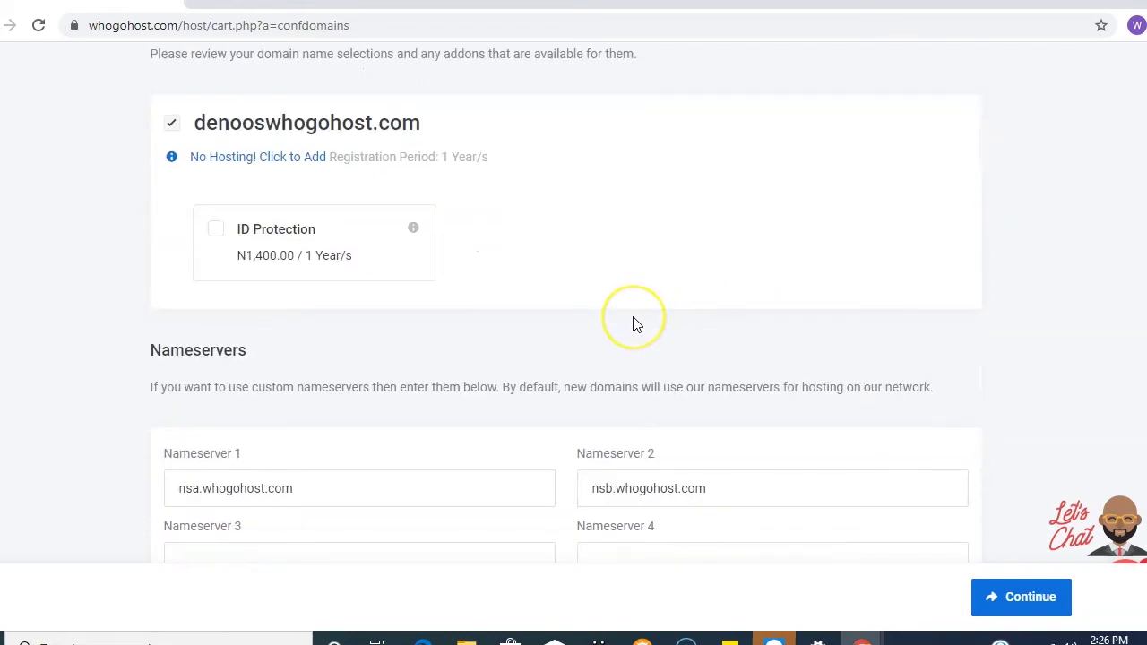
pyautogui.scroll(2, 637, 323)
pyautogui.scroll(-1, 636, 322)
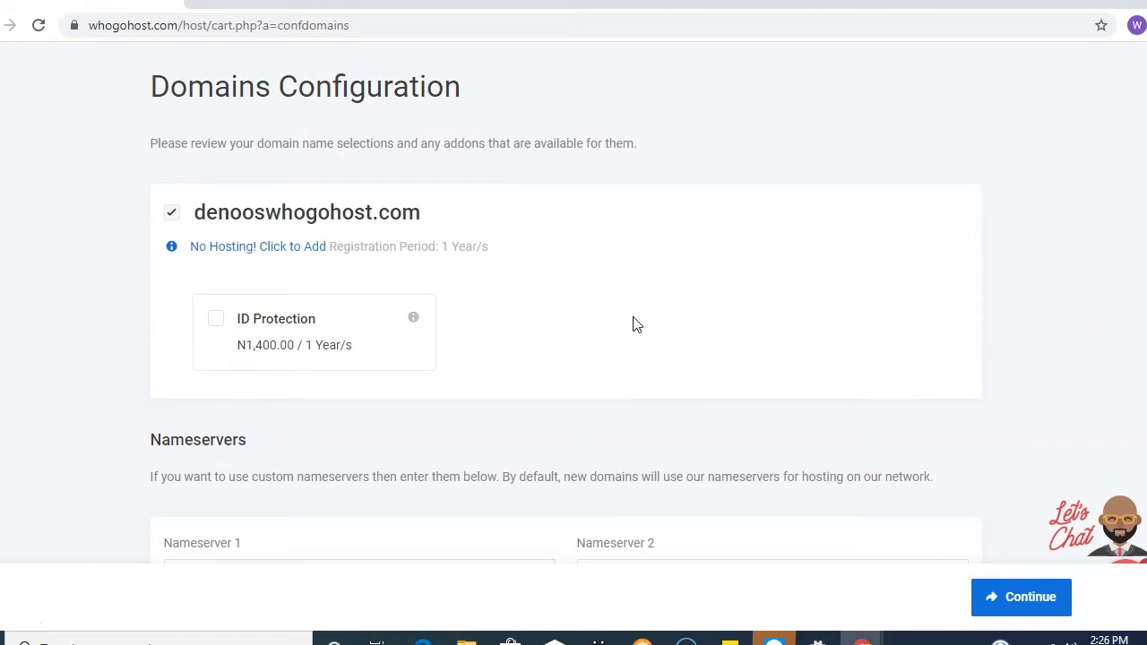
pyautogui.click(633, 324)
pyautogui.scroll(-2, 620, 322)
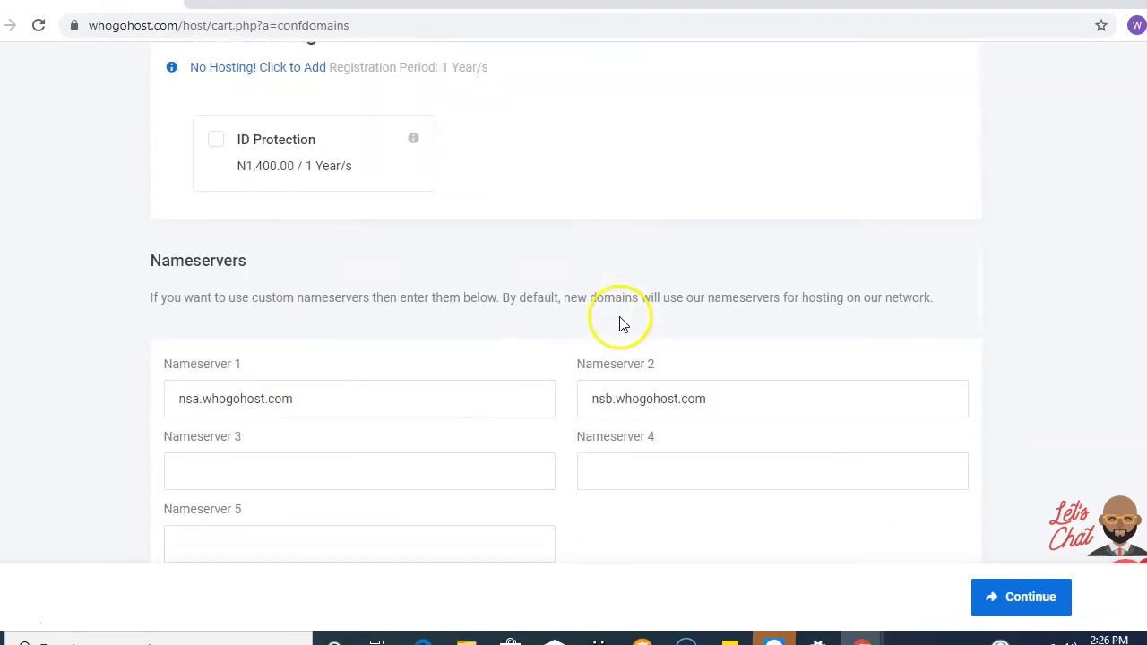
pyautogui.scroll(-1, 464, 321)
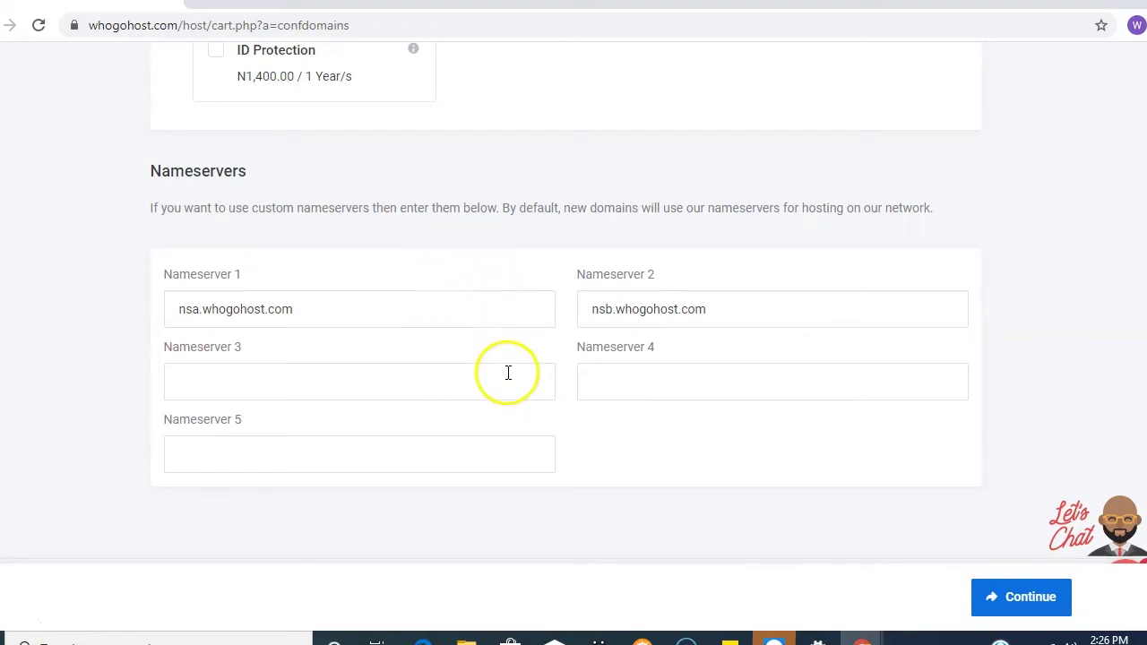
# - Keep the default nsa/nsb.whogohost.com nameservers and continue to Review & Checkout
pyautogui.click(502, 321)
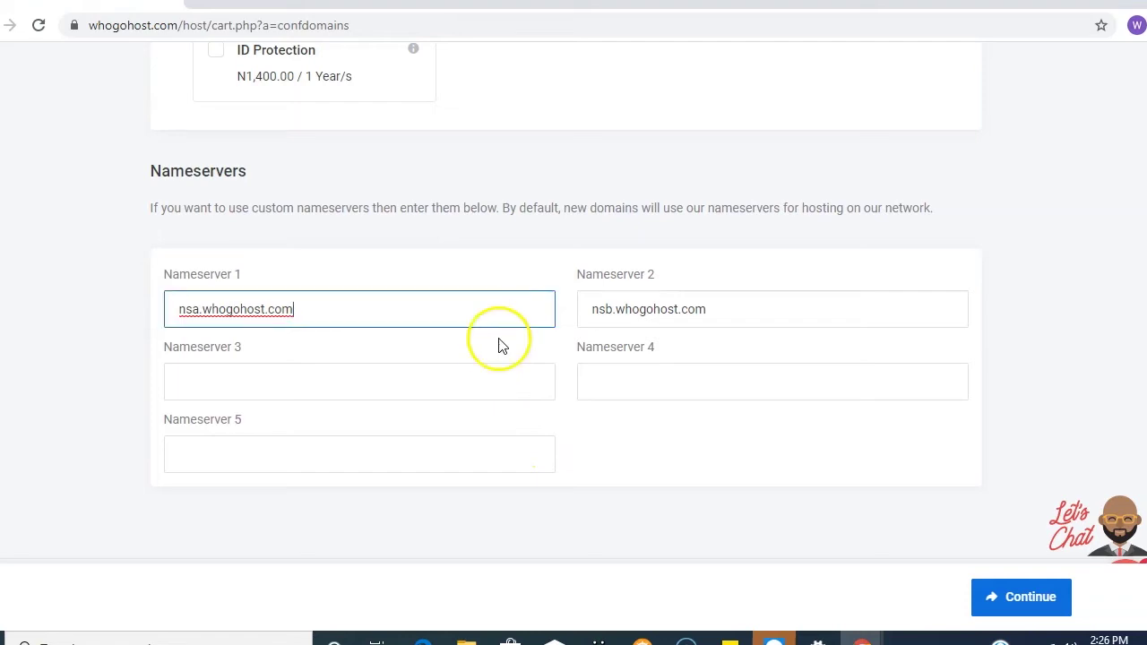
pyautogui.scroll(-1, 499, 386)
pyautogui.click(564, 456)
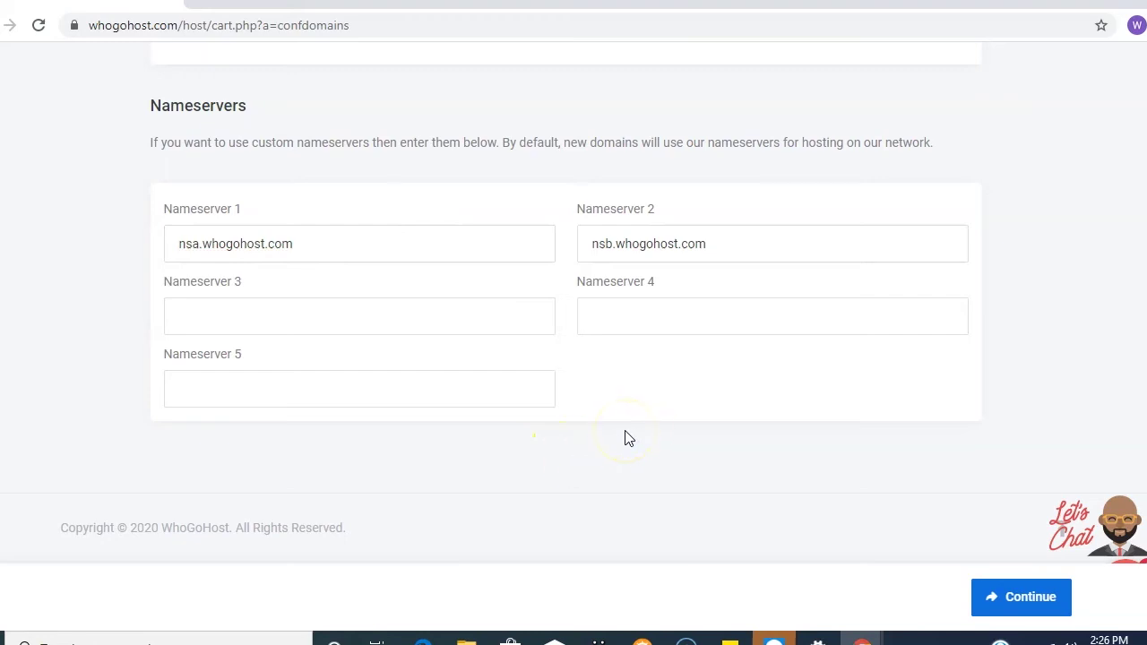
pyautogui.click(1014, 598)
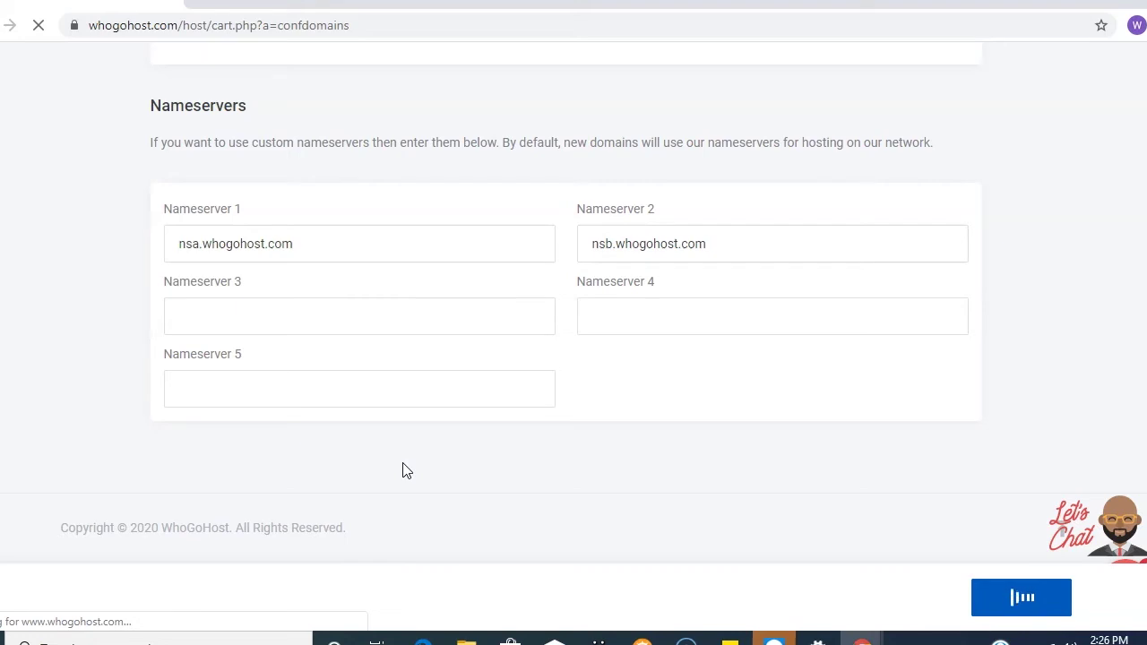
pyautogui.click(405, 464)
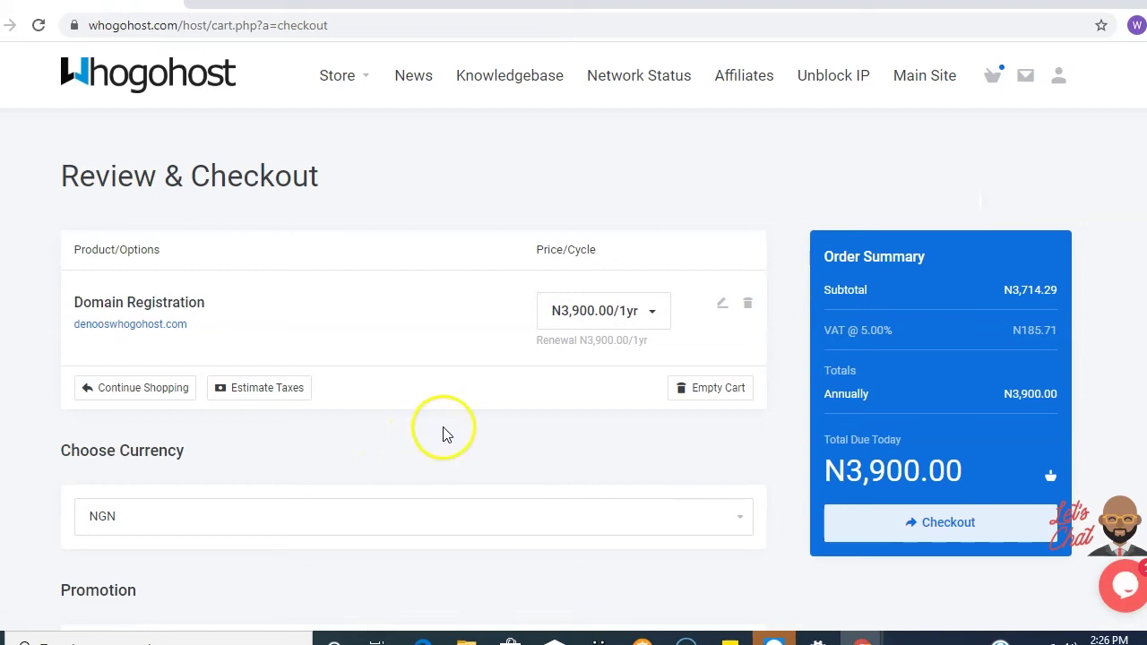
pyautogui.scroll(-1, 448, 434)
pyautogui.scroll(1, 448, 435)
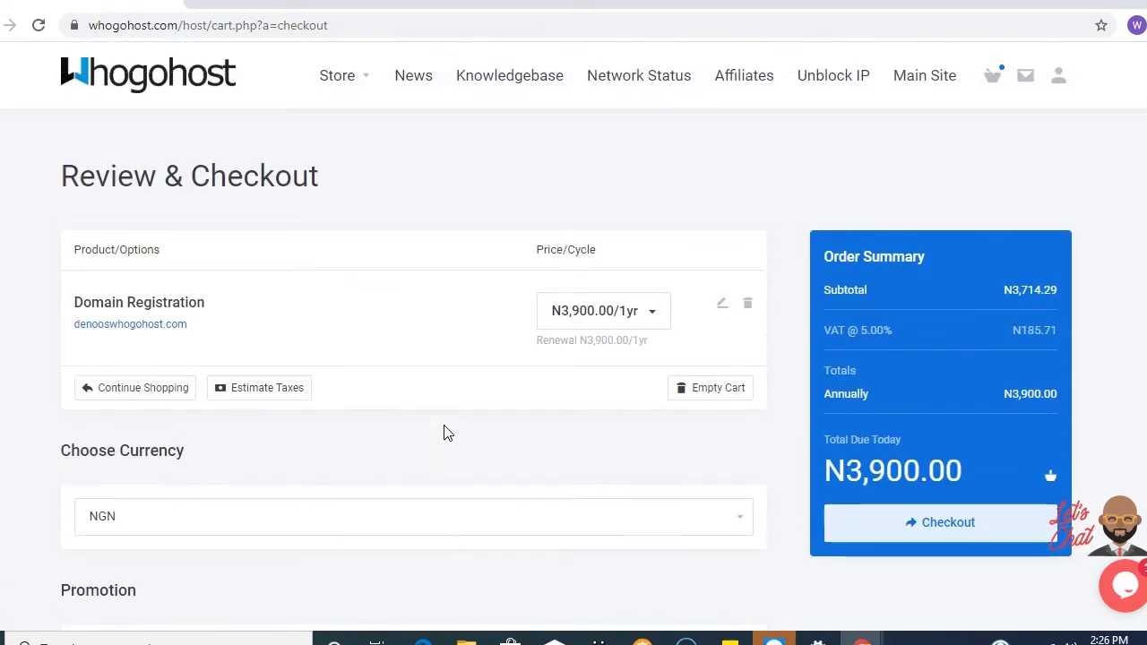
pyautogui.scroll(-5, 448, 434)
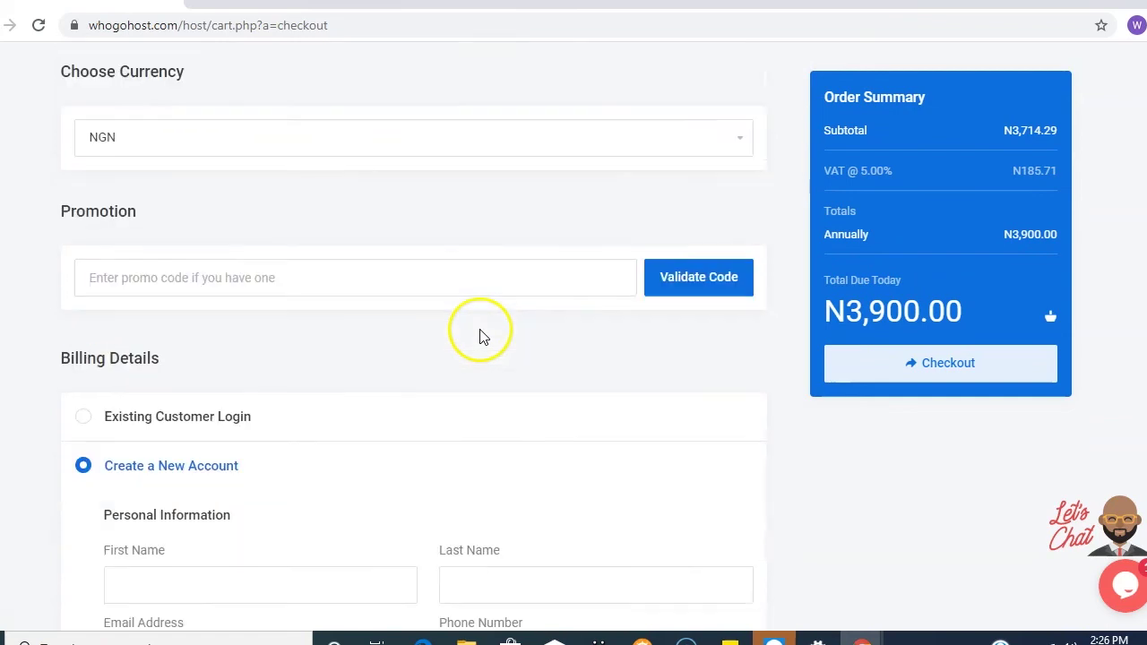
pyautogui.scroll(5, 481, 337)
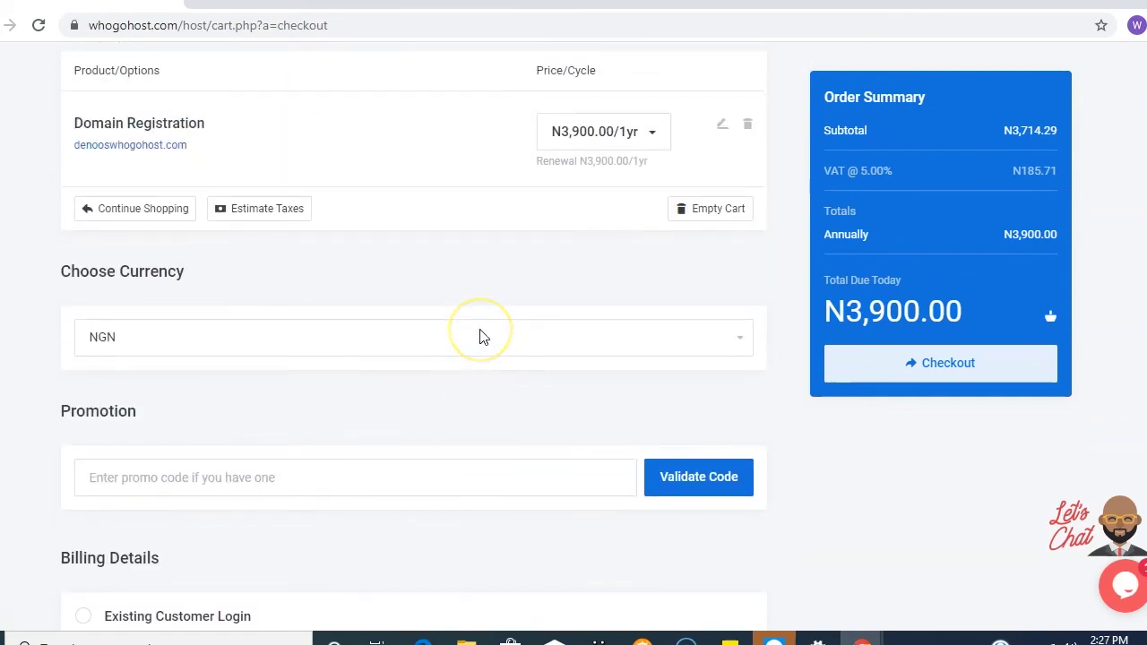
pyautogui.click(487, 353)
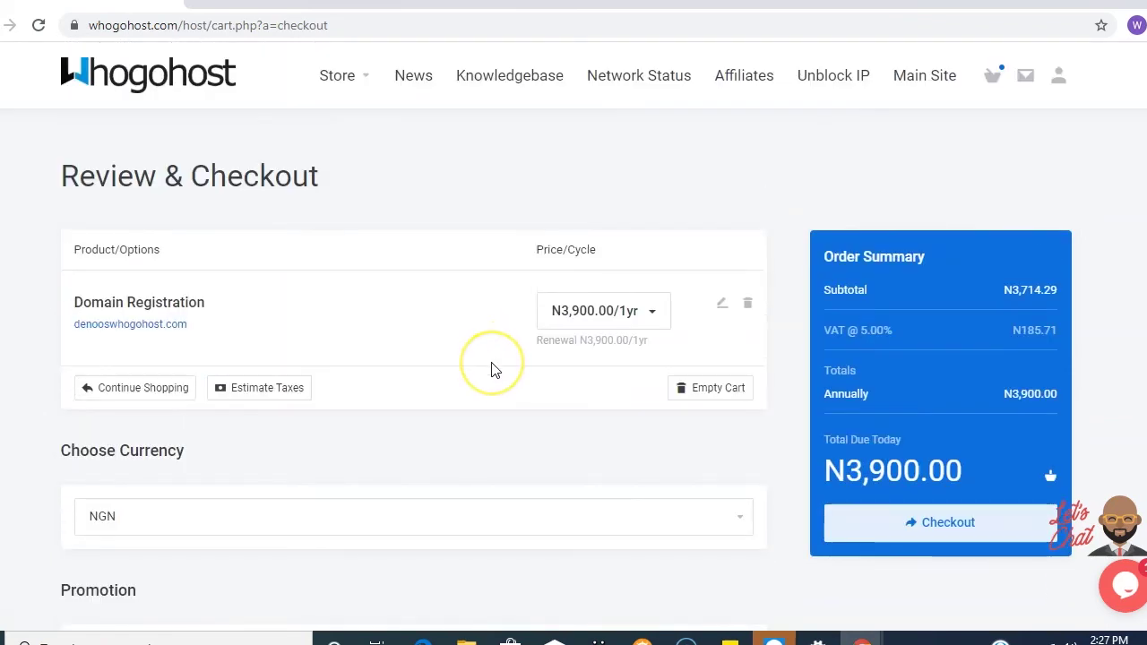
pyautogui.scroll(-2, 491, 370)
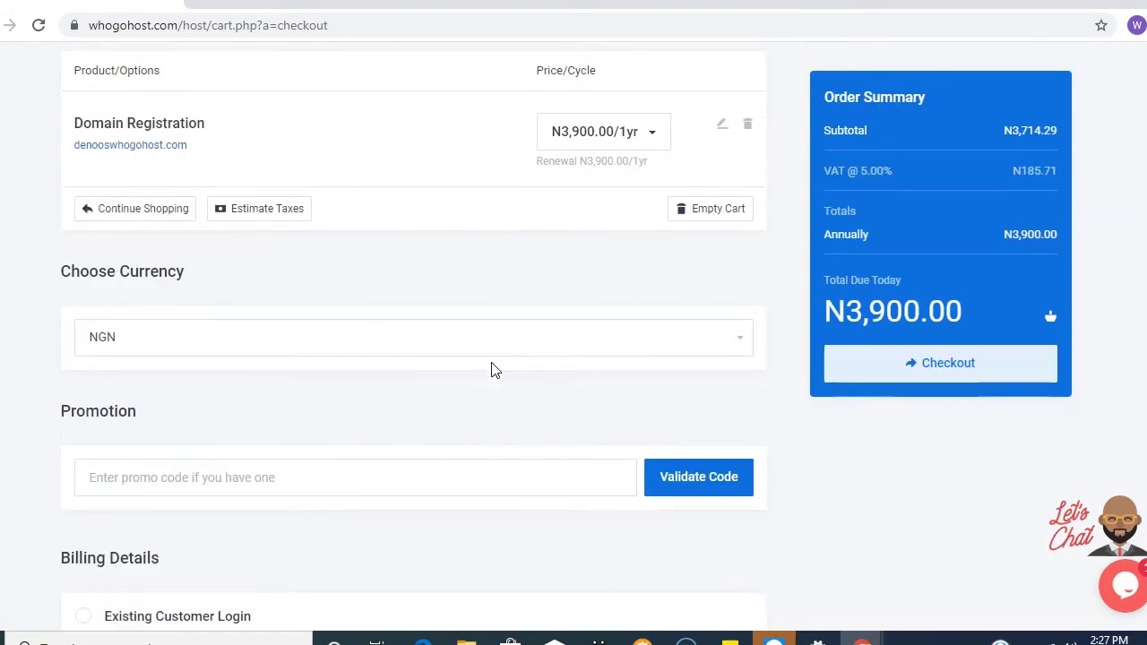
pyautogui.scroll(1, 491, 370)
pyautogui.click(494, 364)
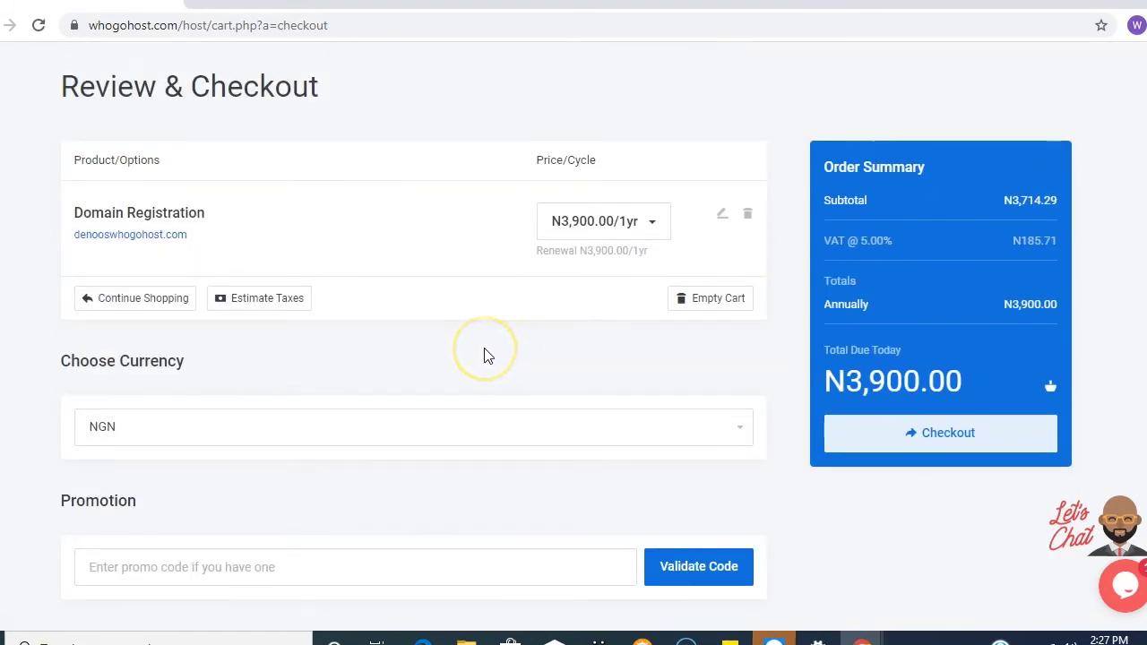
pyautogui.scroll(-2, 484, 356)
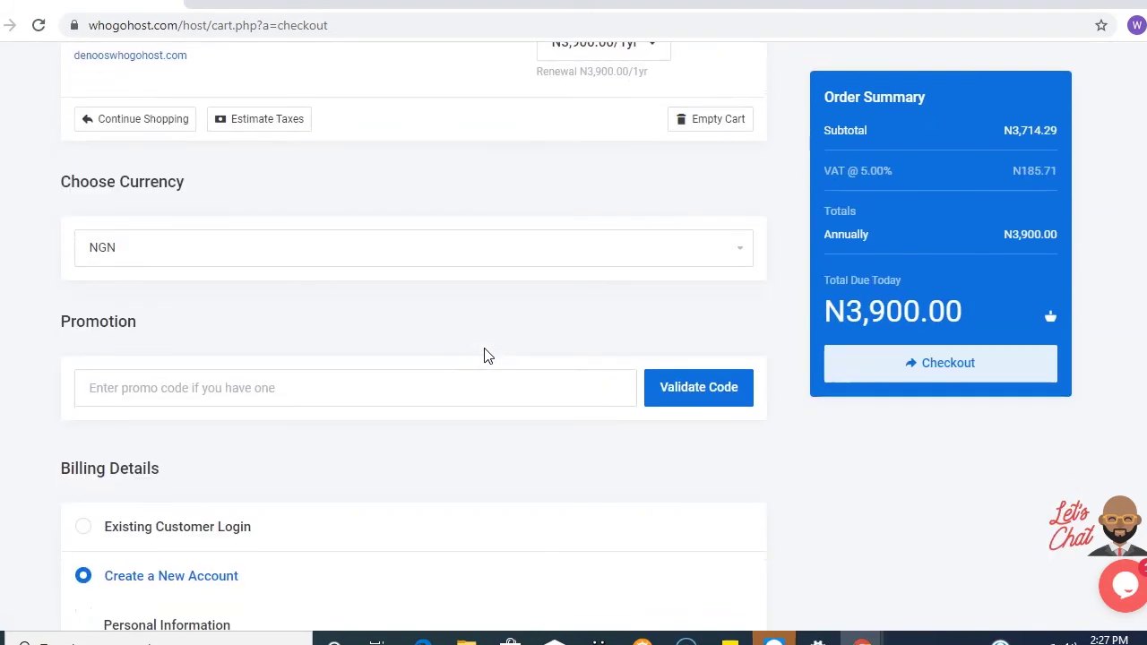
pyautogui.scroll(1, 484, 355)
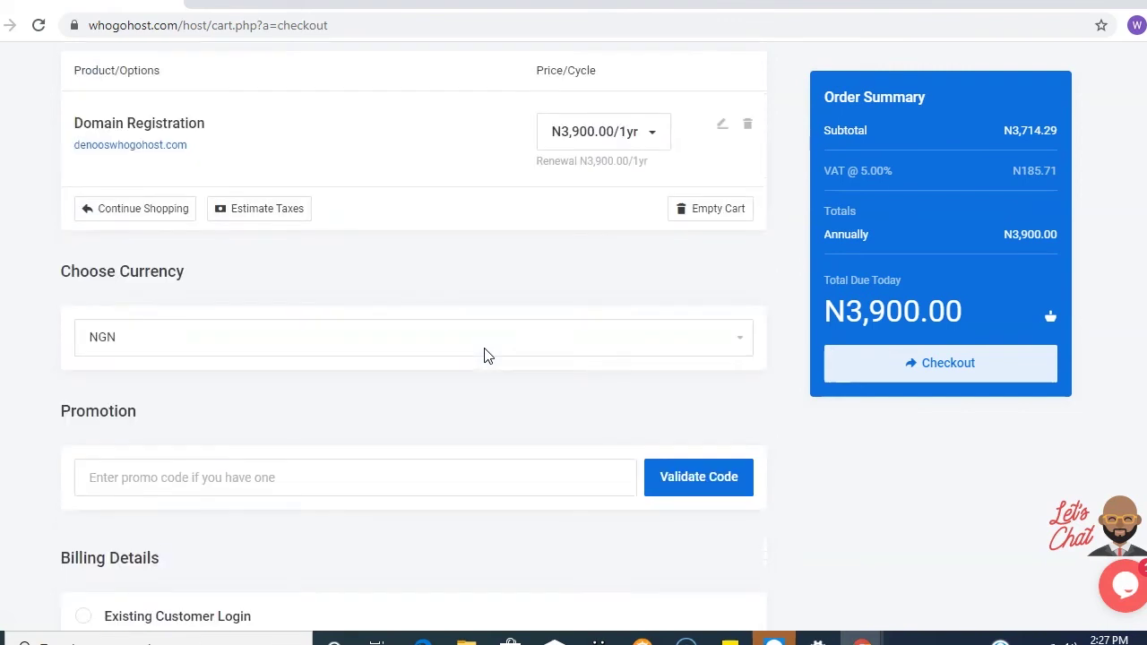
pyautogui.scroll(-1, 484, 356)
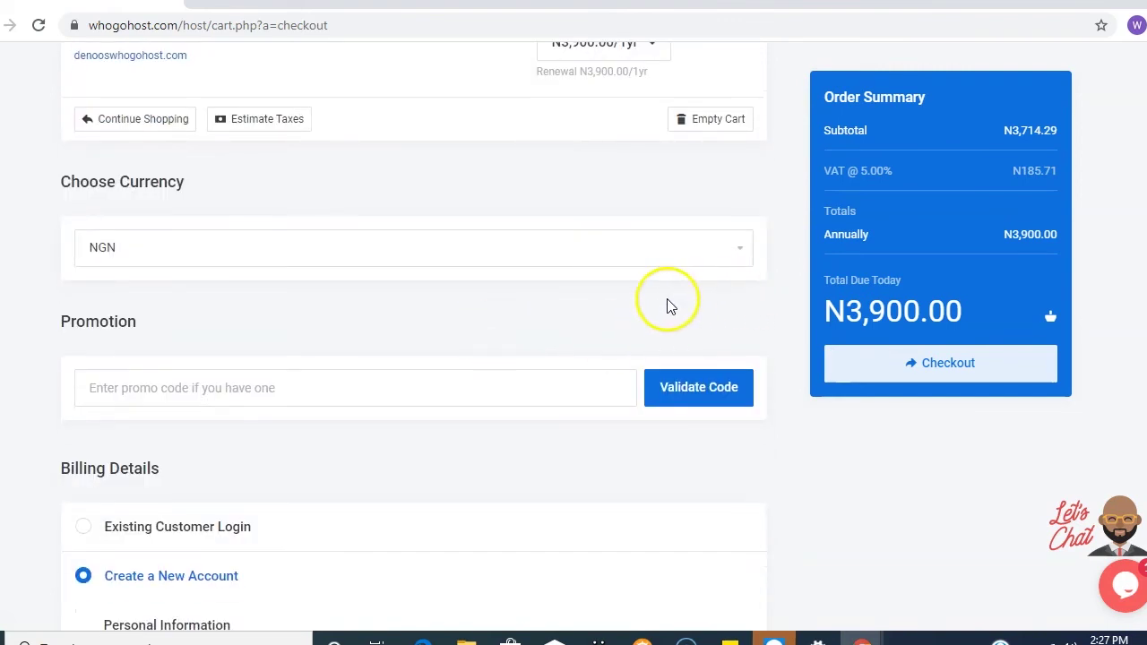
pyautogui.click(733, 252)
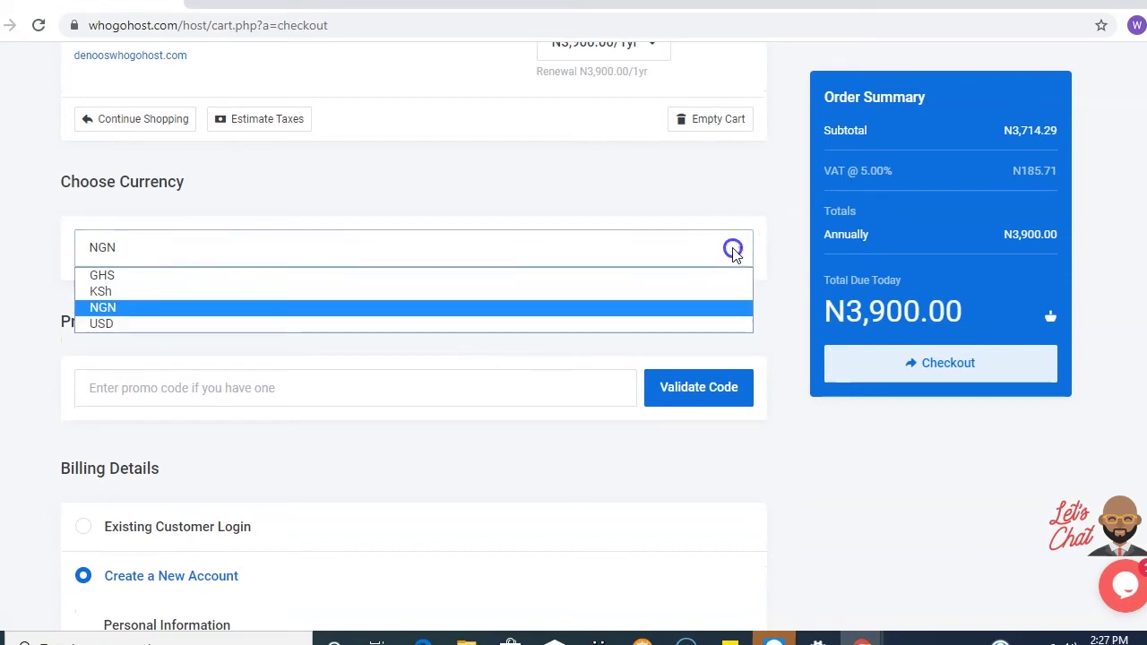
pyautogui.click(668, 332)
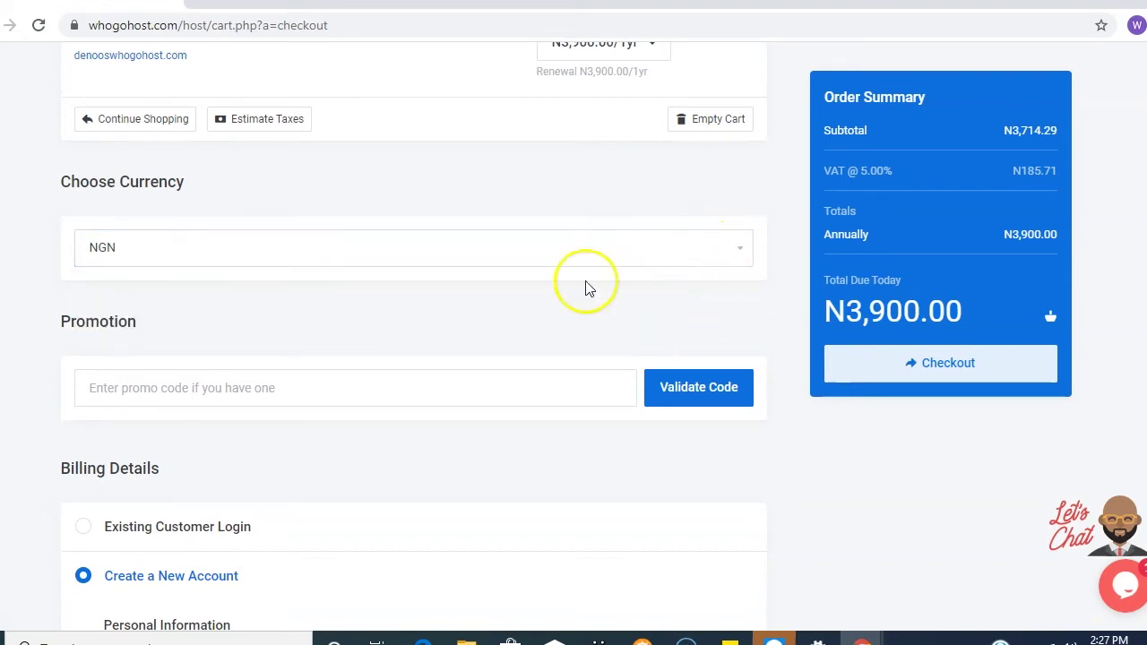
pyautogui.scroll(-1, 487, 314)
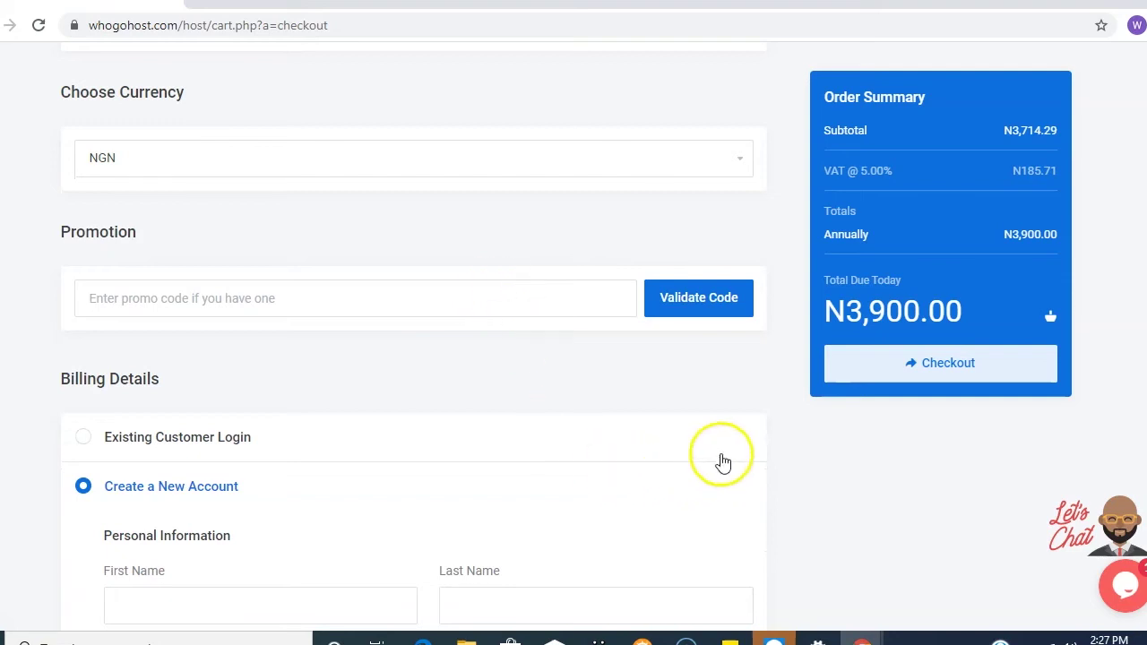
pyautogui.scroll(-1, 723, 462)
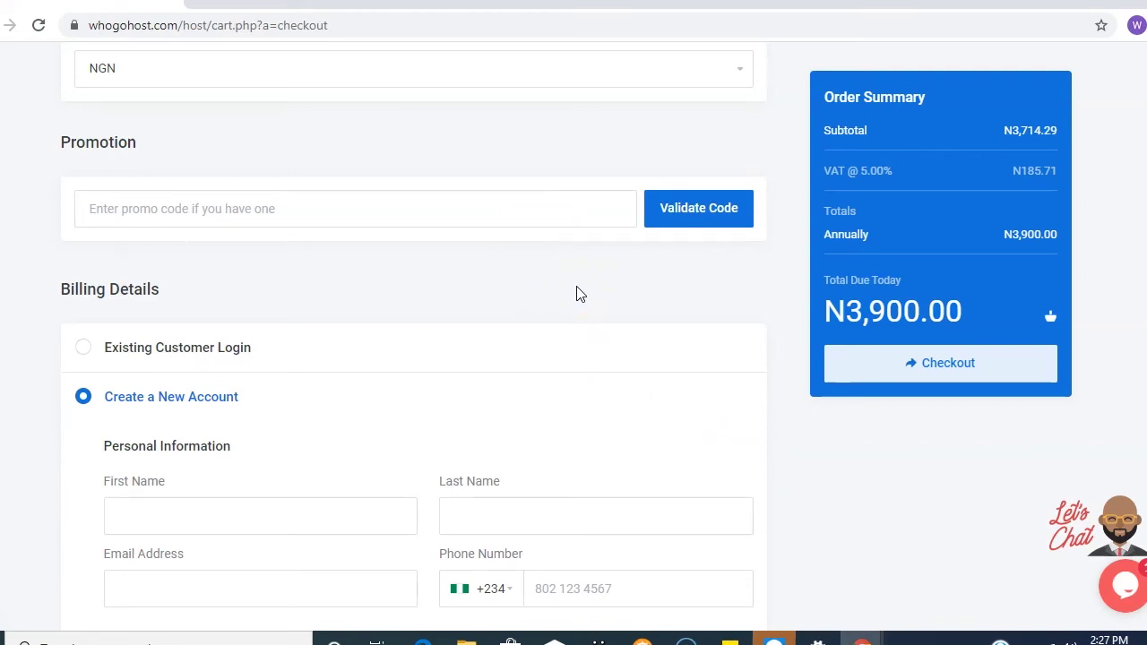
pyautogui.click(525, 216)
pyautogui.write('dhfgs')
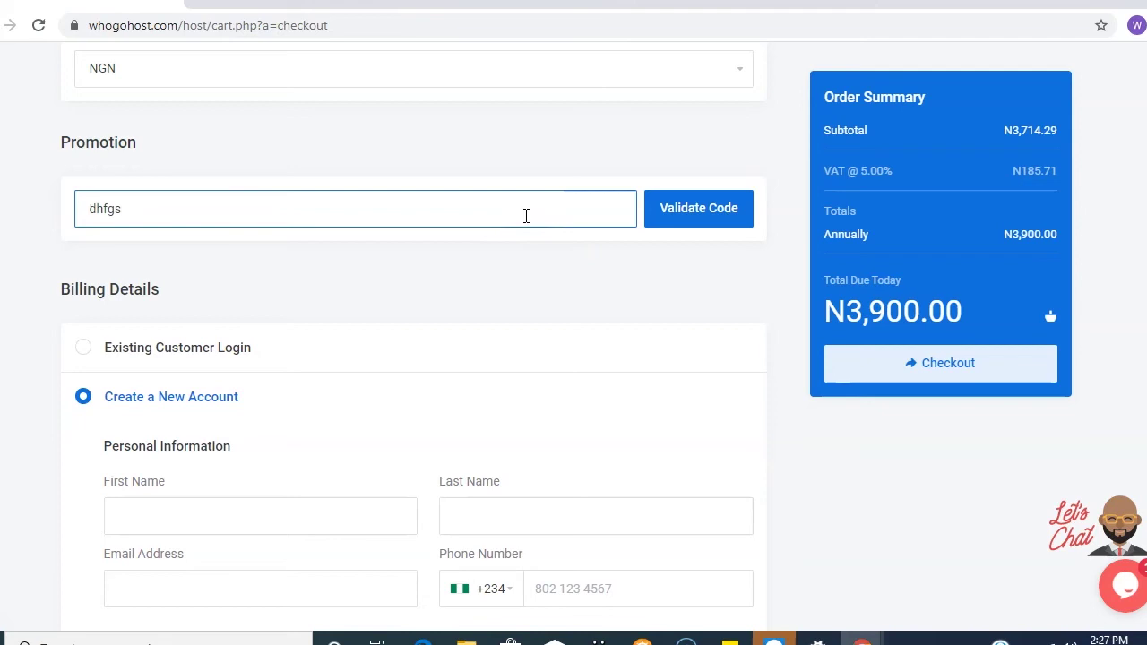
pyautogui.press('BackSpace')
pyautogui.press('BackSpace')
pyautogui.press('BackSpace')
pyautogui.press('BackSpace')
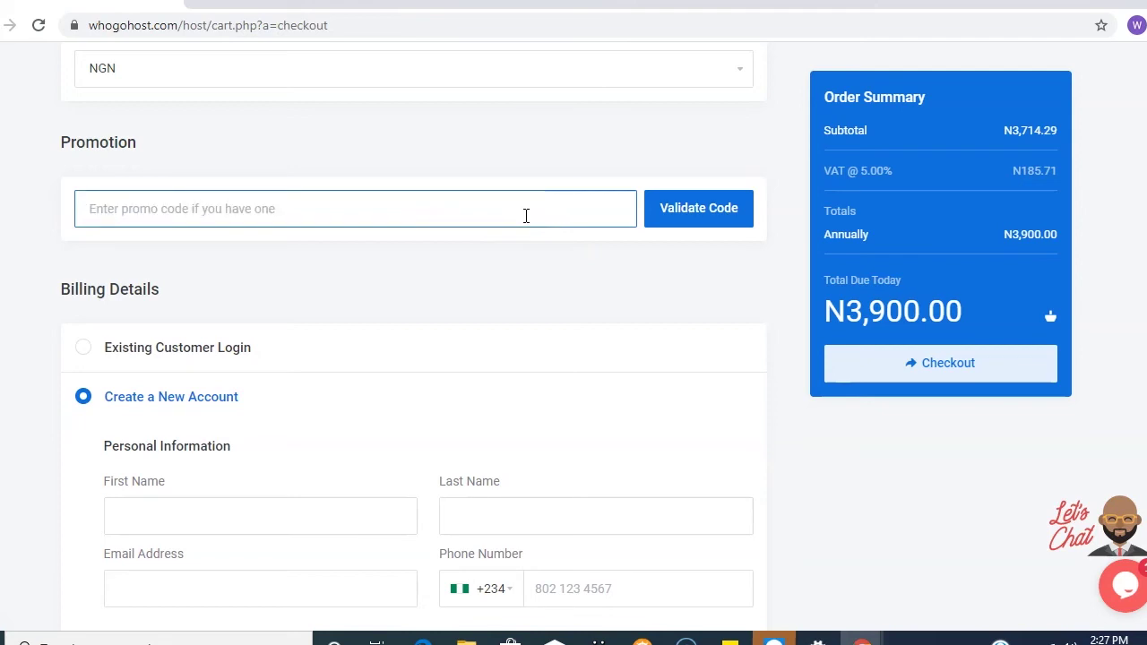
pyautogui.scroll(-2, 532, 245)
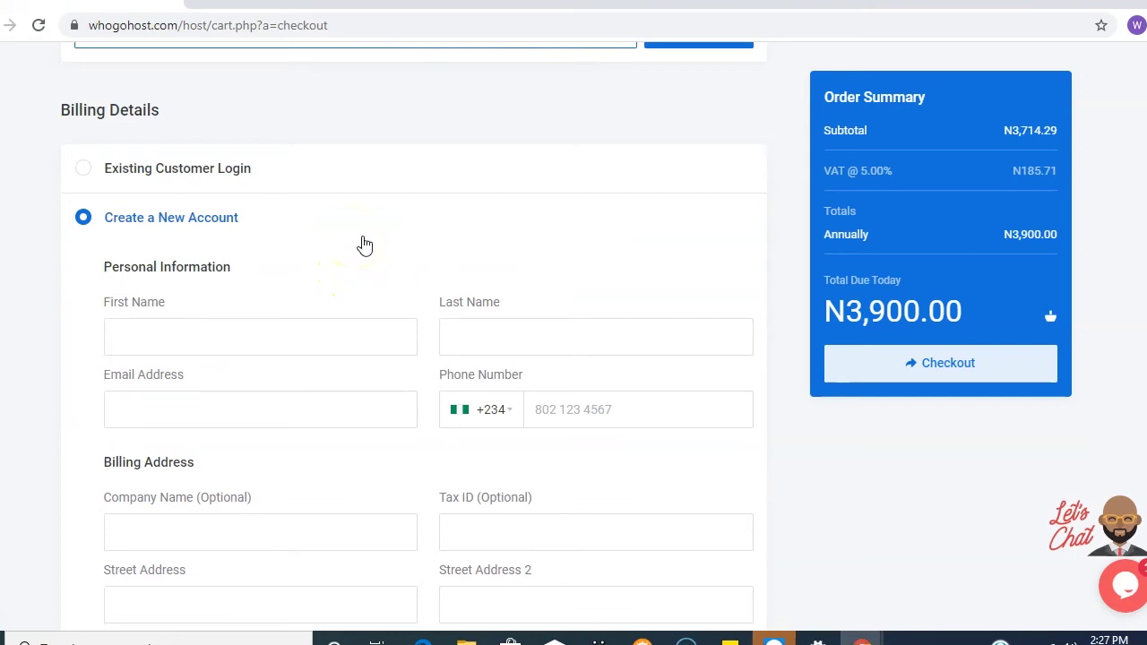
pyautogui.scroll(-2, 364, 245)
pyautogui.scroll(2, 366, 238)
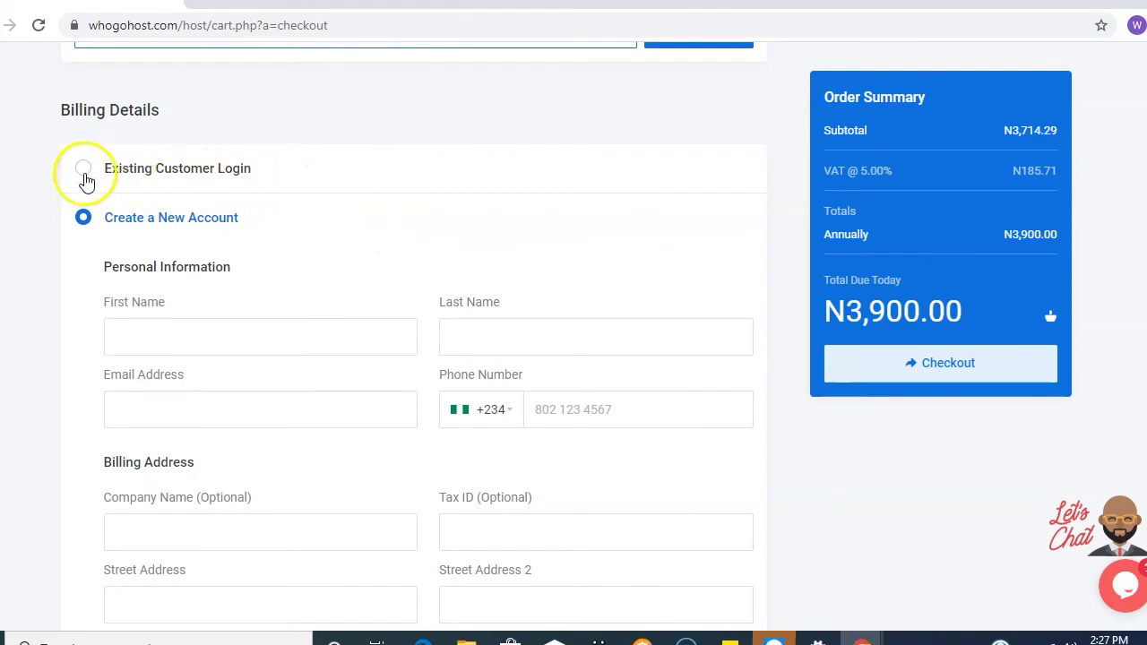
pyautogui.click(85, 177)
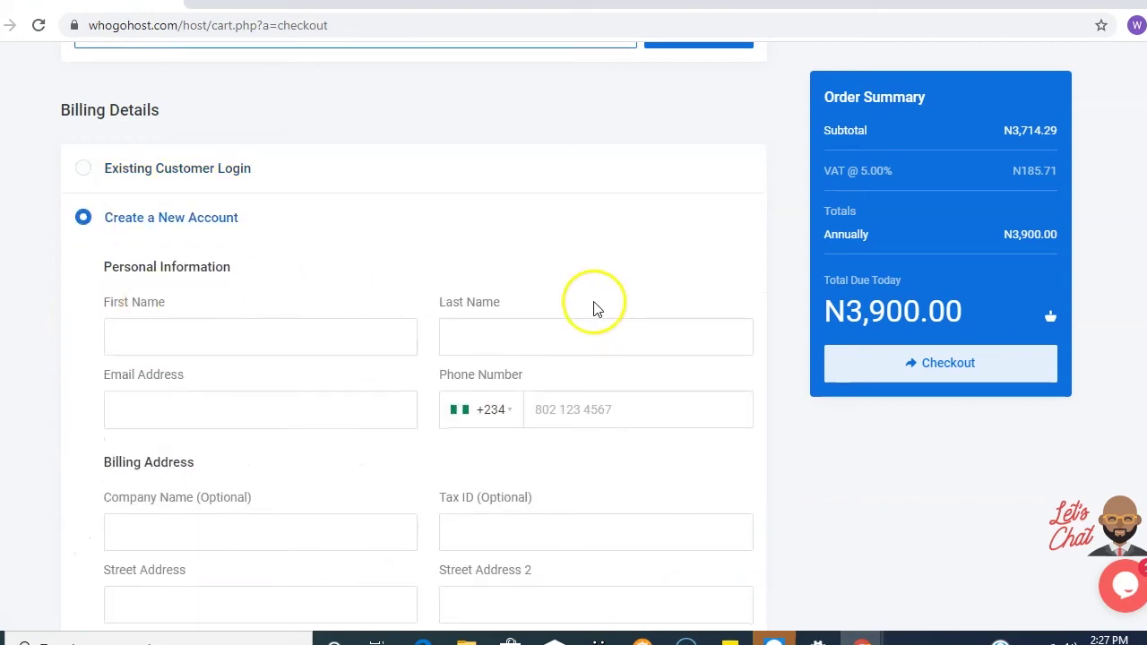
pyautogui.scroll(-1, 583, 310)
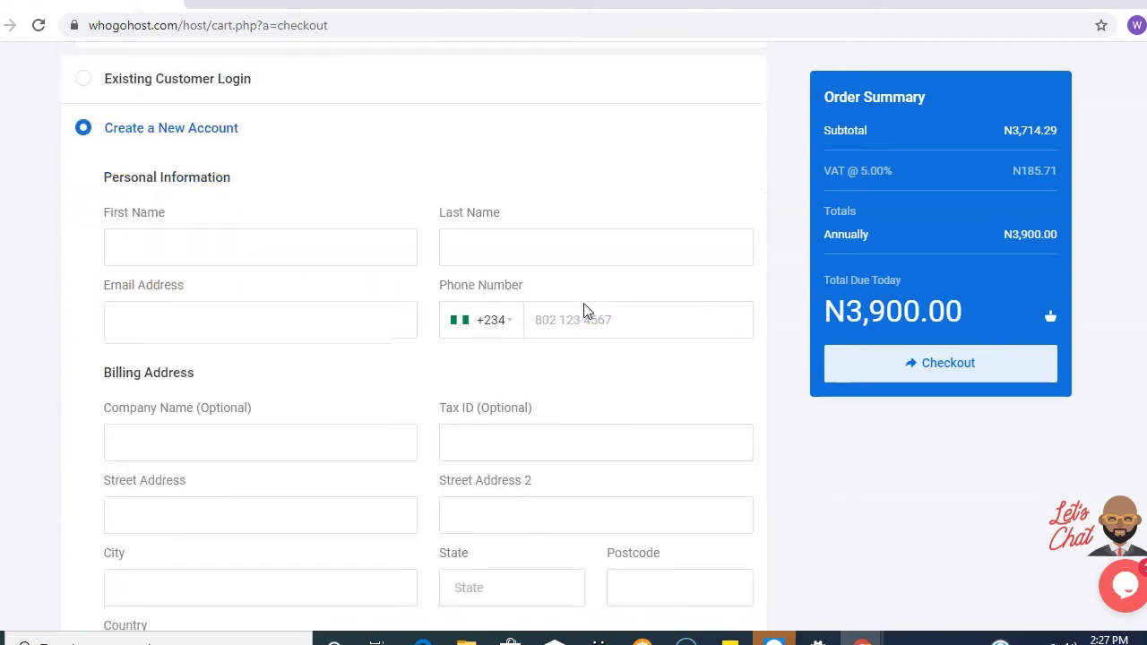
pyautogui.scroll(-2, 585, 302)
pyautogui.scroll(3, 583, 309)
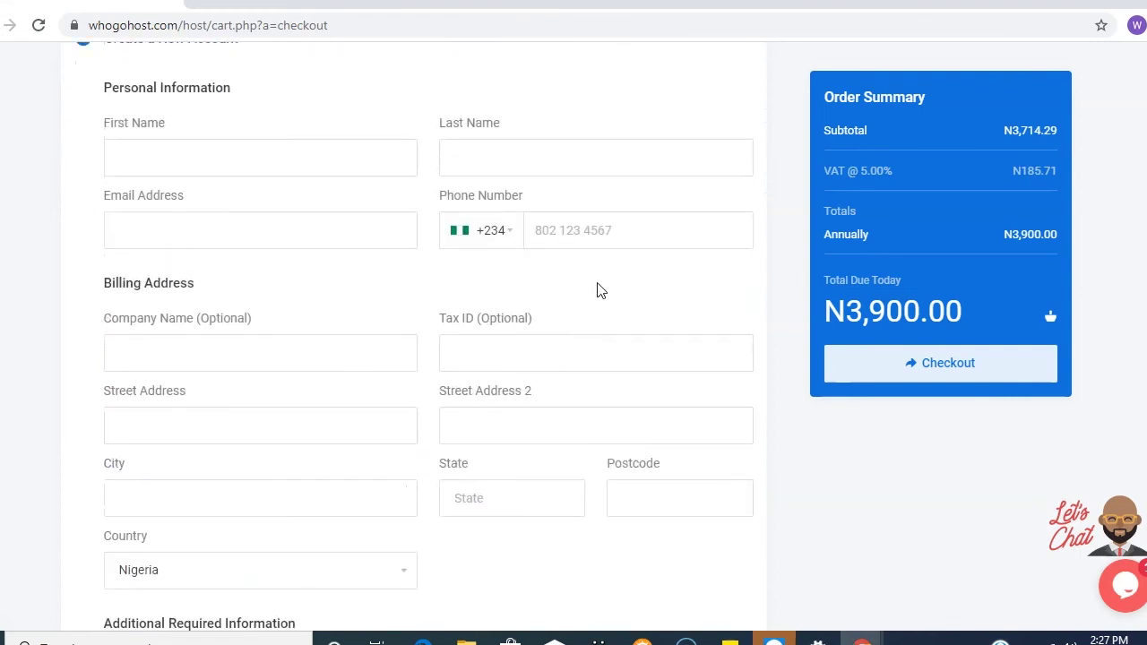
# - Enter the account holder's first and last name, correcting a typo in the first name
pyautogui.click(368, 335)
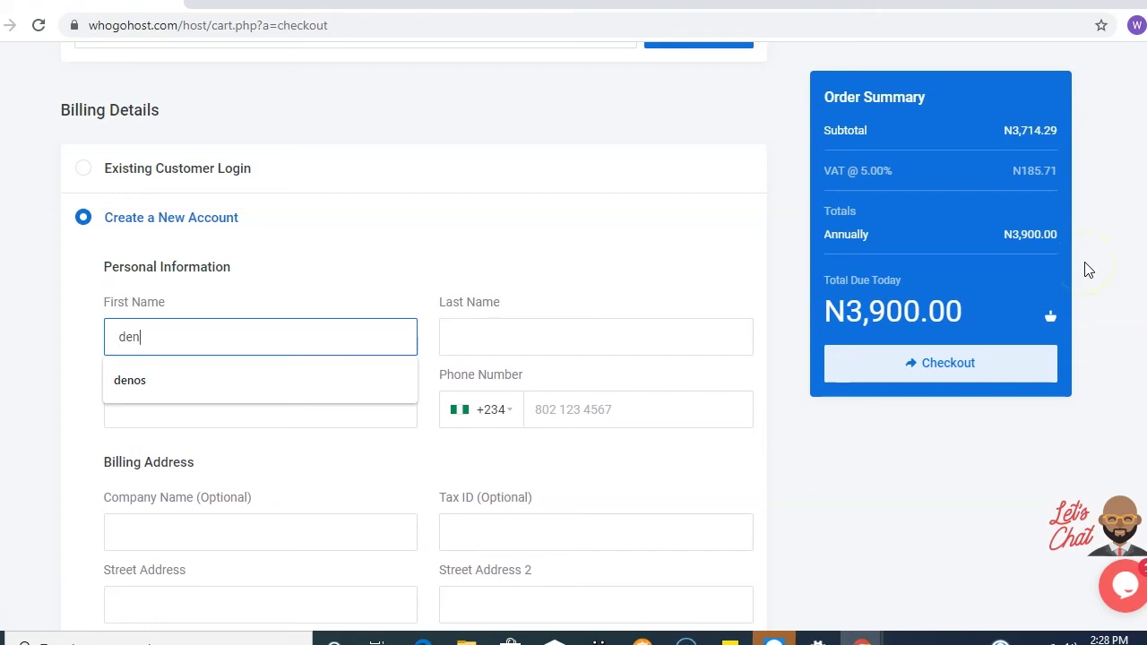
pyautogui.write('dene')
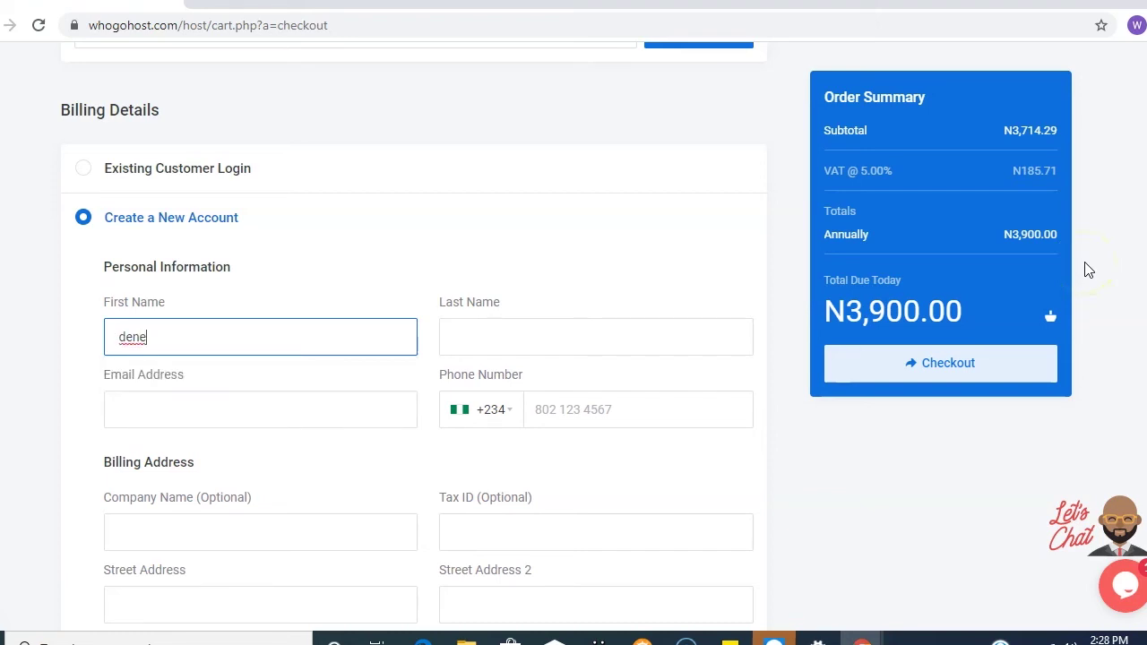
pyautogui.press('BackSpace')
pyautogui.press('BackSpace')
pyautogui.press('BackSpace')
pyautogui.press('BackSpace')
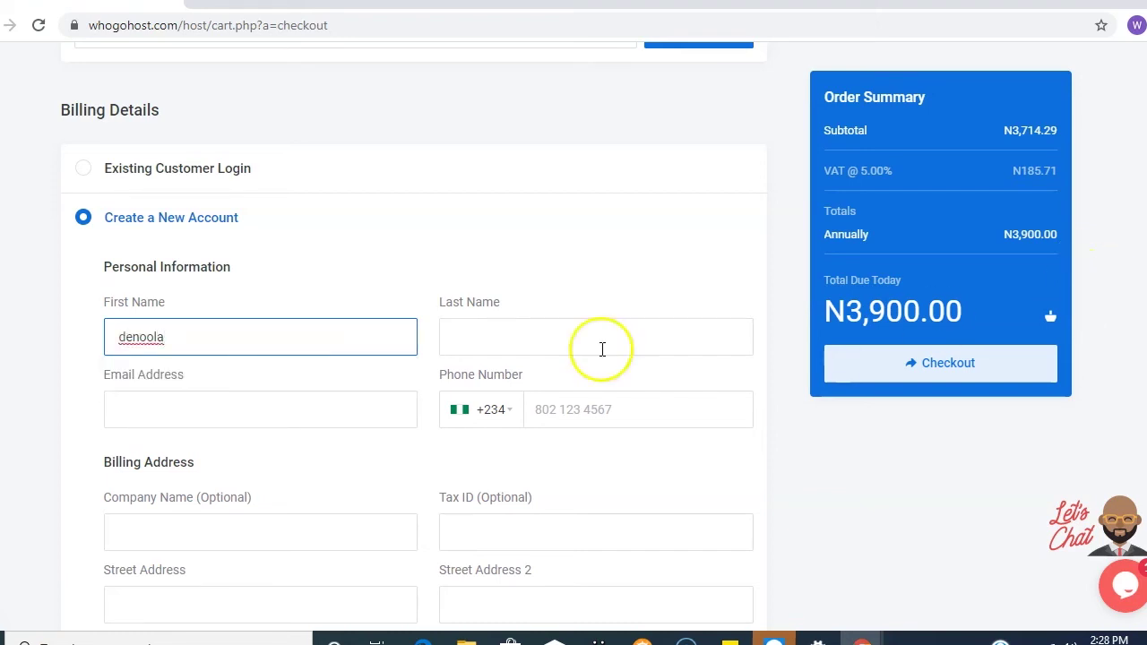
pyautogui.click(599, 336)
# - Fill in the account e-mail address and phone number
pyautogui.scroll(-2, 233, 259)
pyautogui.click(222, 230)
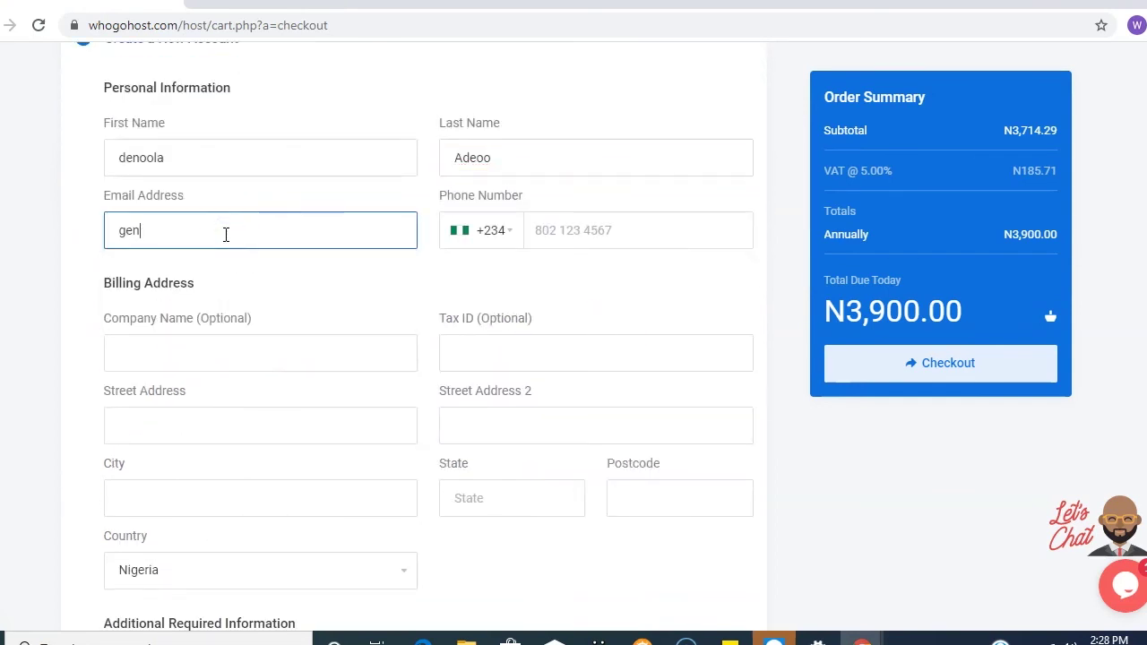
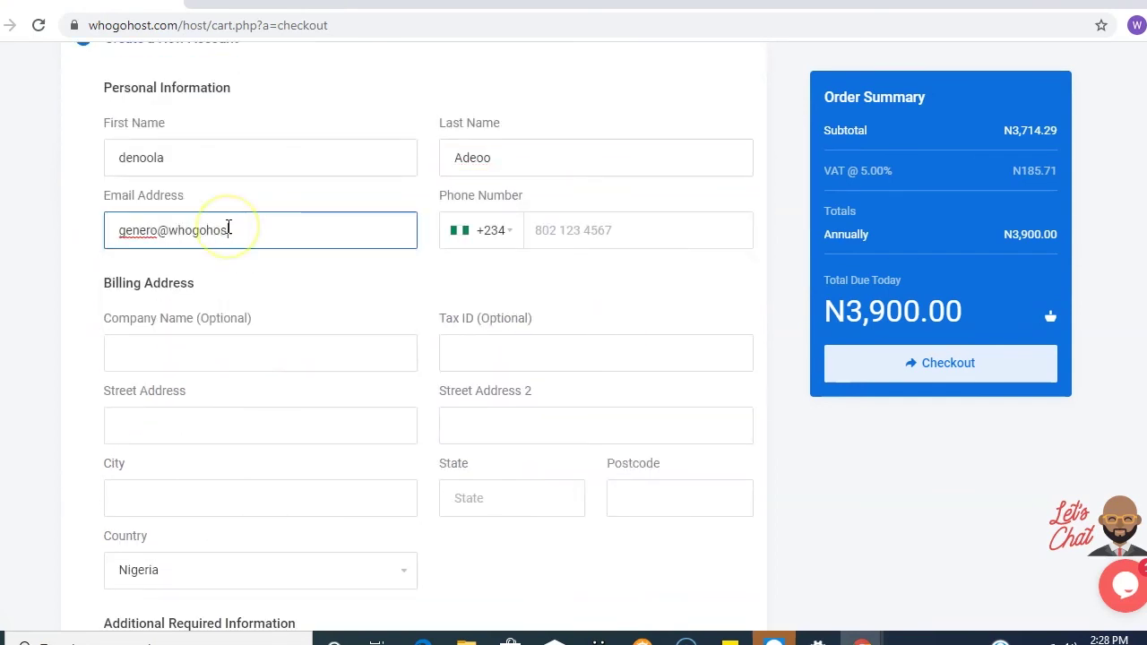
pyautogui.click(693, 247)
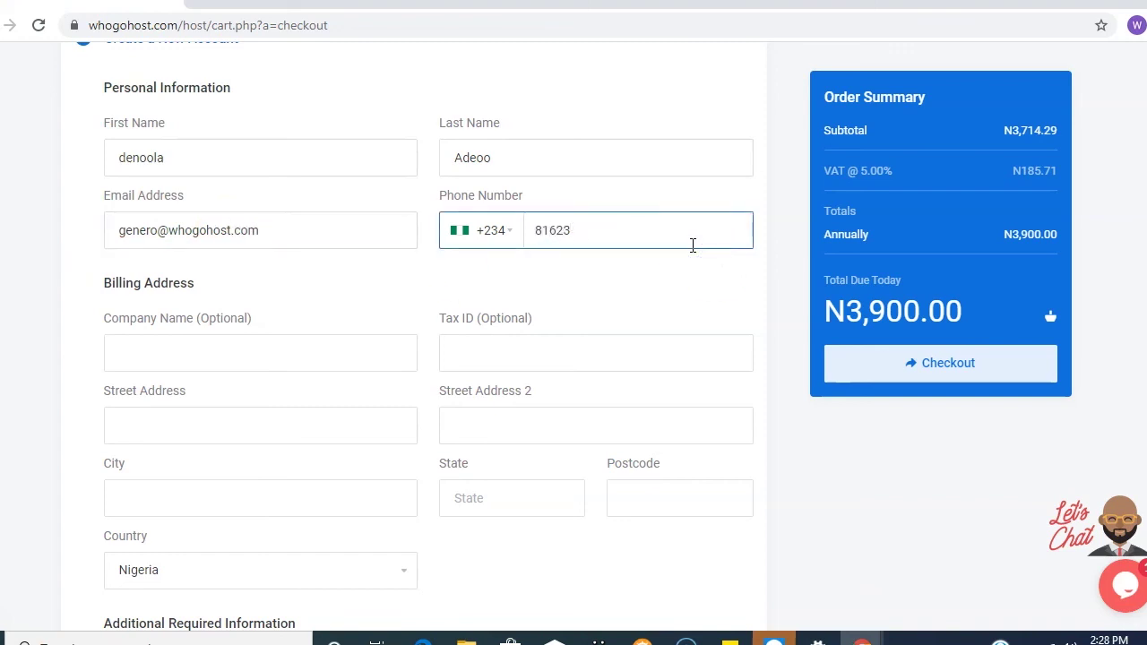
# - Fill in the street address and city of the billing address
pyautogui.scroll(-2, 693, 246)
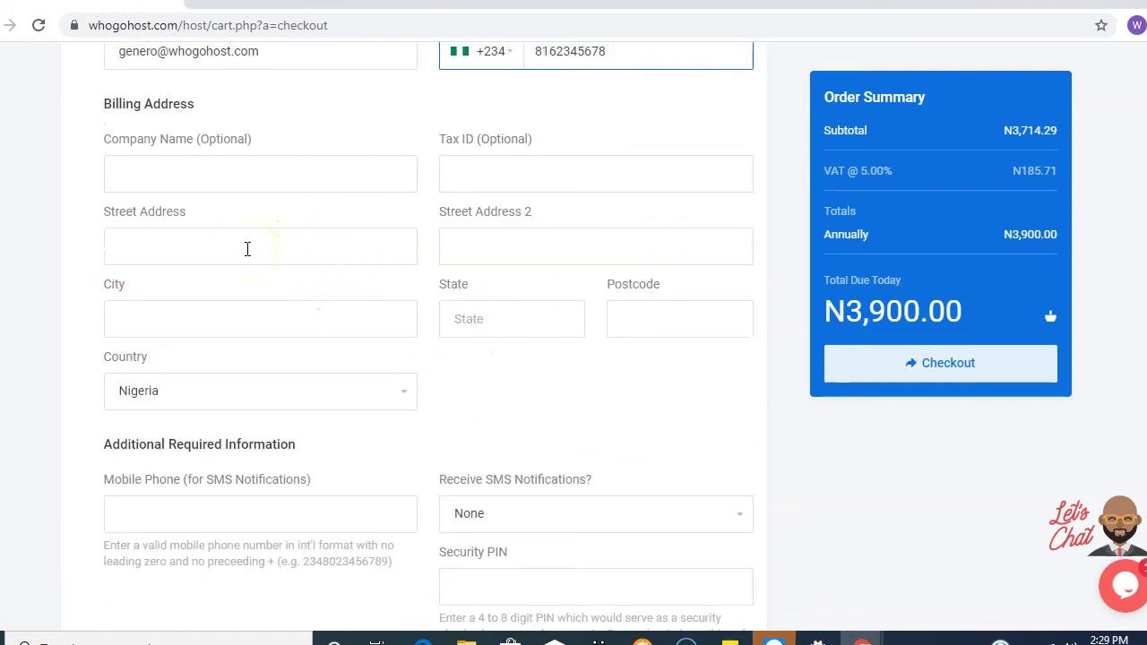
pyautogui.click(242, 248)
pyautogui.click(332, 287)
pyautogui.press('BackSpace')
pyautogui.press('BackSpace')
pyautogui.press('BackSpace')
pyautogui.write('reet')
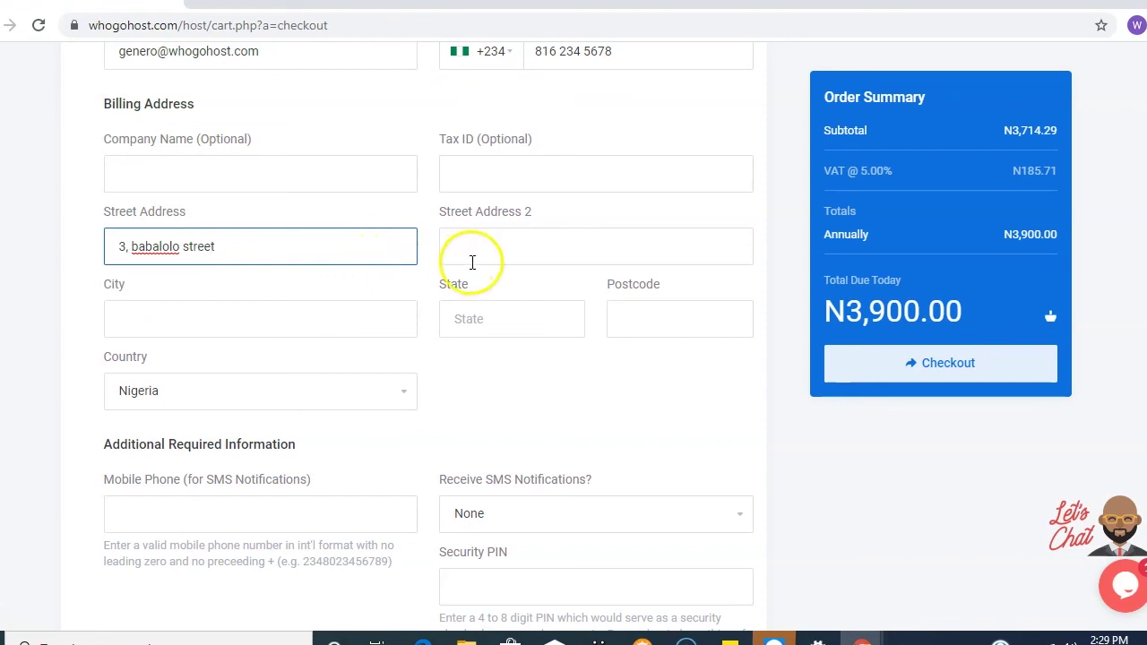
pyautogui.click(310, 322)
pyautogui.write('lagos')
# - Select Lagos as the state, enter the postcode and keep Nigeria as the country
pyautogui.click(452, 321)
pyautogui.click(465, 363)
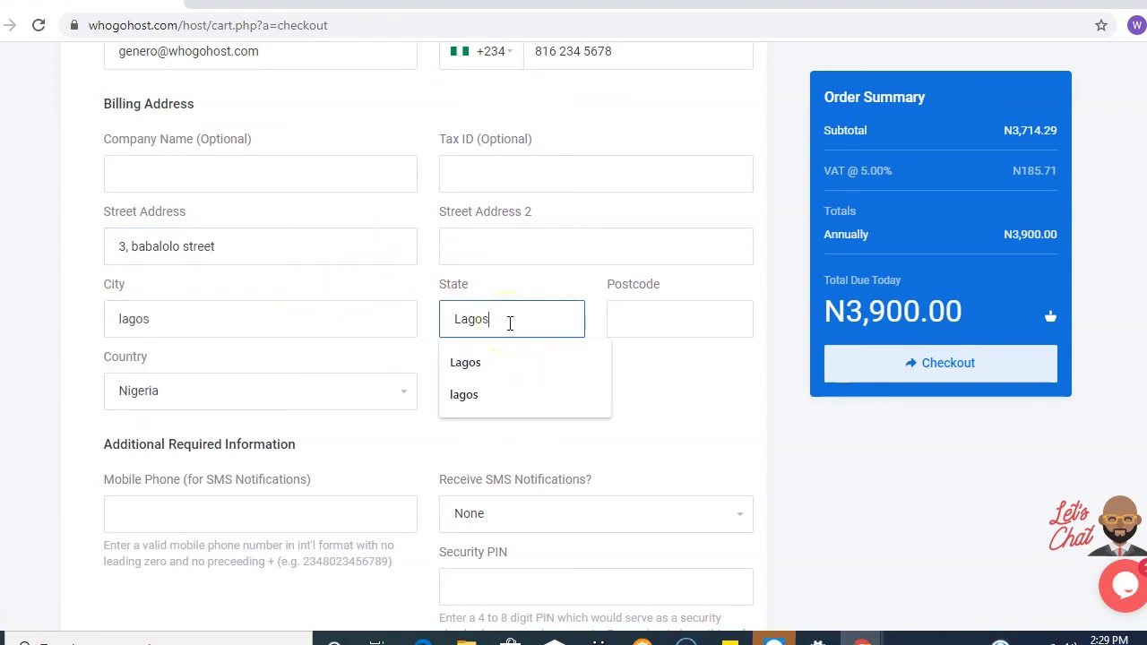
pyautogui.click(718, 315)
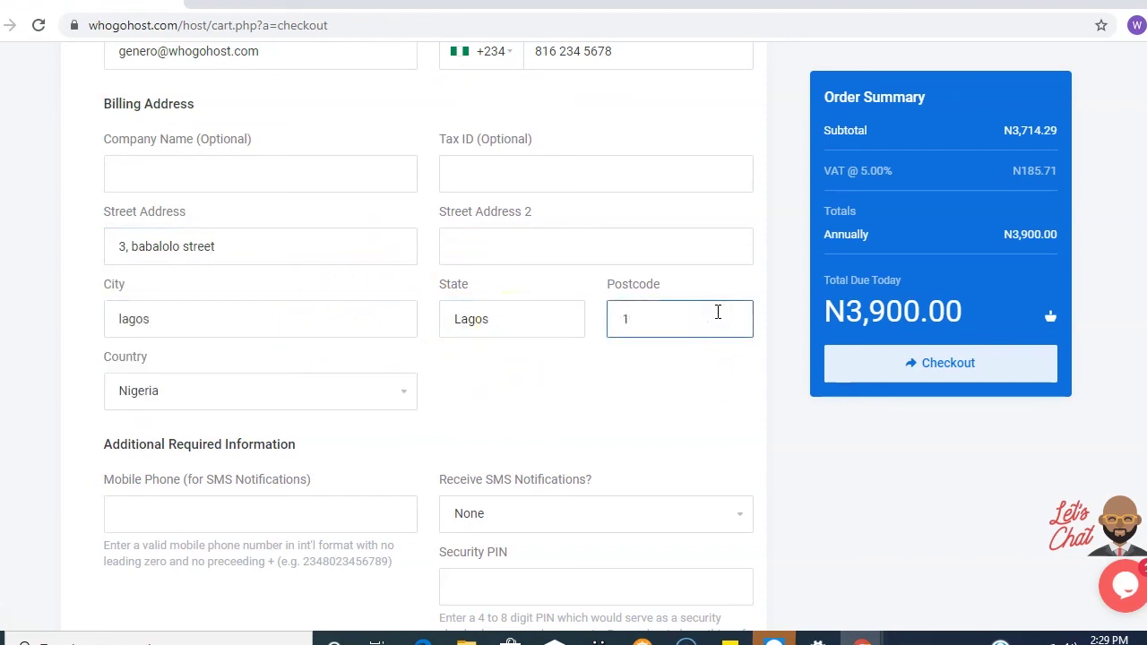
pyautogui.write('100111')
pyautogui.scroll(-2, 502, 376)
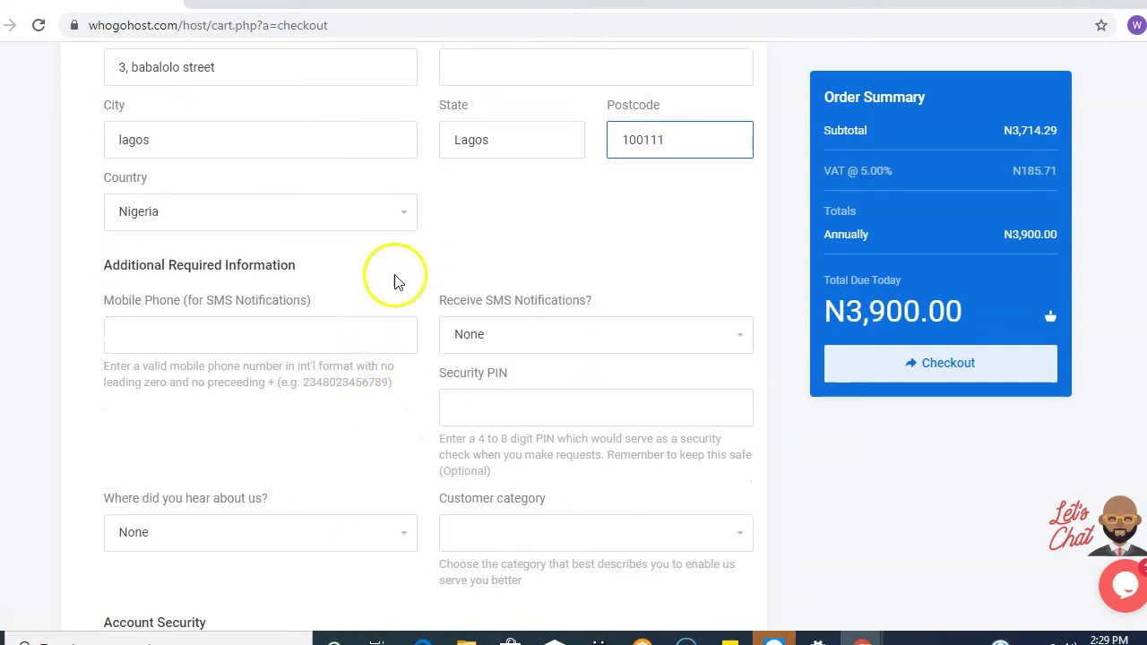
pyautogui.click(407, 221)
pyautogui.click(243, 545)
pyautogui.scroll(-1, 389, 464)
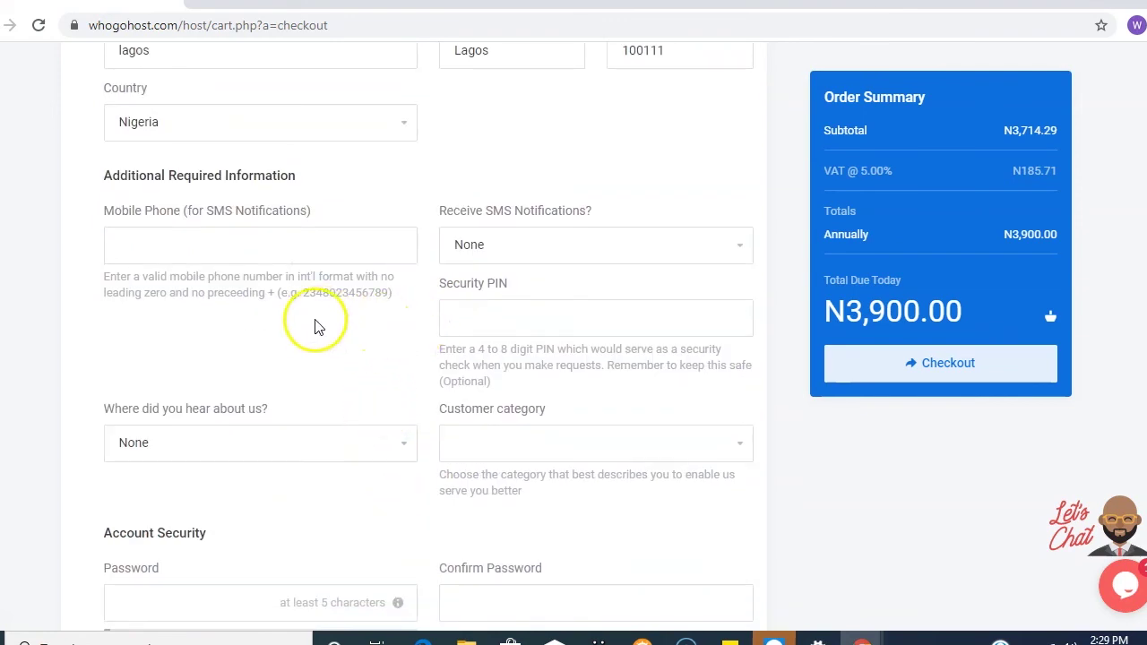
# - Enter the SMS mobile number, pick Friend as referral source and Individual as customer category
pyautogui.click(329, 253)
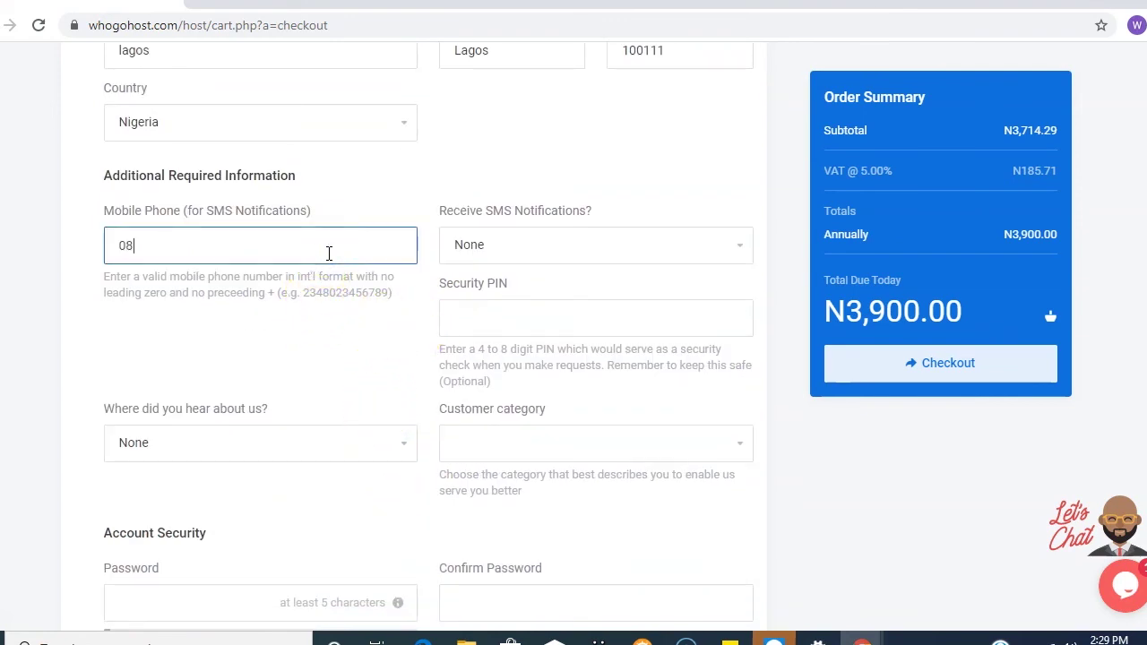
pyautogui.scroll(-2, 391, 366)
pyautogui.click(397, 266)
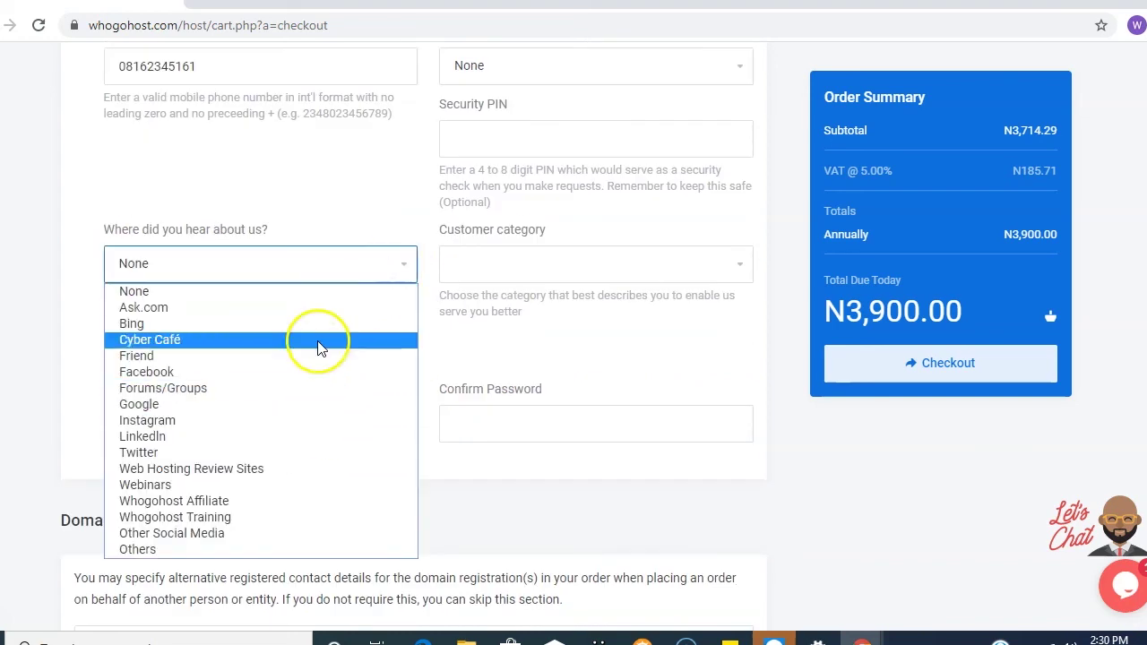
pyautogui.click(305, 362)
pyautogui.click(724, 268)
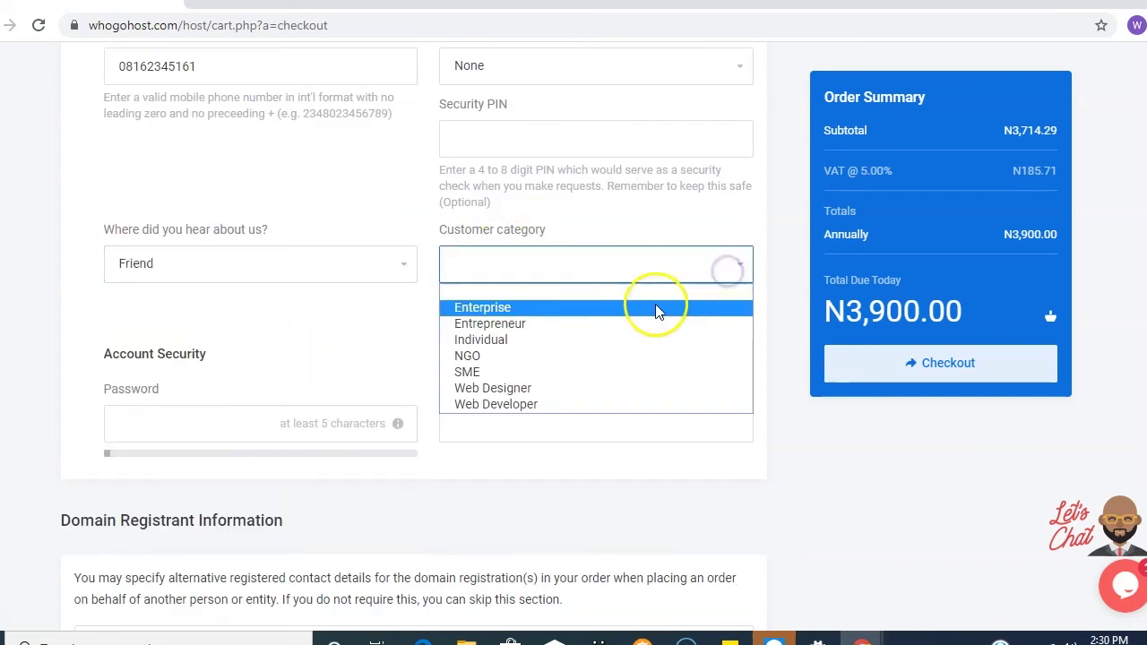
pyautogui.click(627, 345)
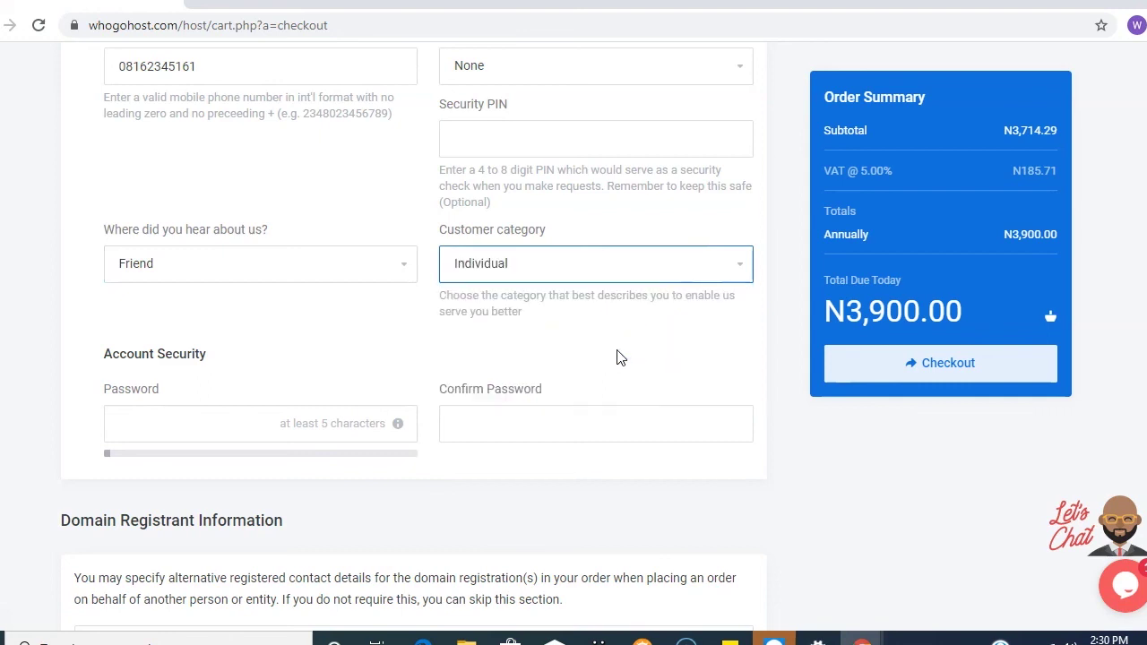
# - Enter and confirm the new account's password
pyautogui.scroll(-1, 543, 179)
pyautogui.press('Tab')
pyautogui.write('••••••••')
pyautogui.click(615, 340)
pyautogui.write('••••')
pyautogui.scroll(-2, 679, 445)
pyautogui.click(642, 437)
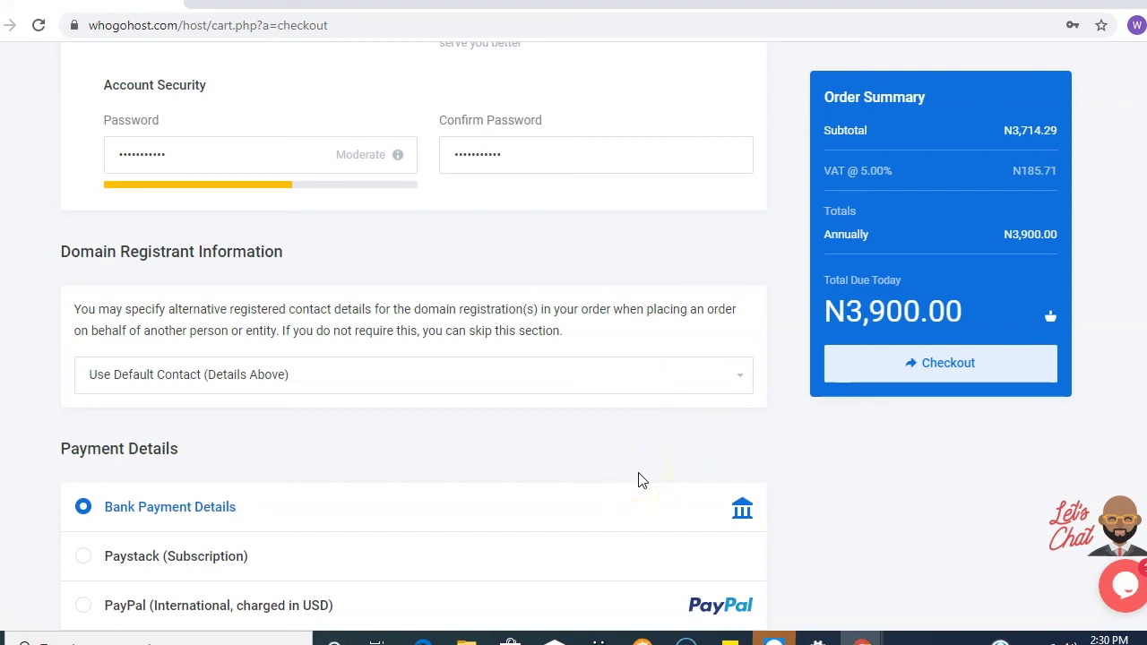
# - Leave the domain registrant set to Use Default Contact after trying other options
pyautogui.click(724, 378)
pyautogui.click(722, 403)
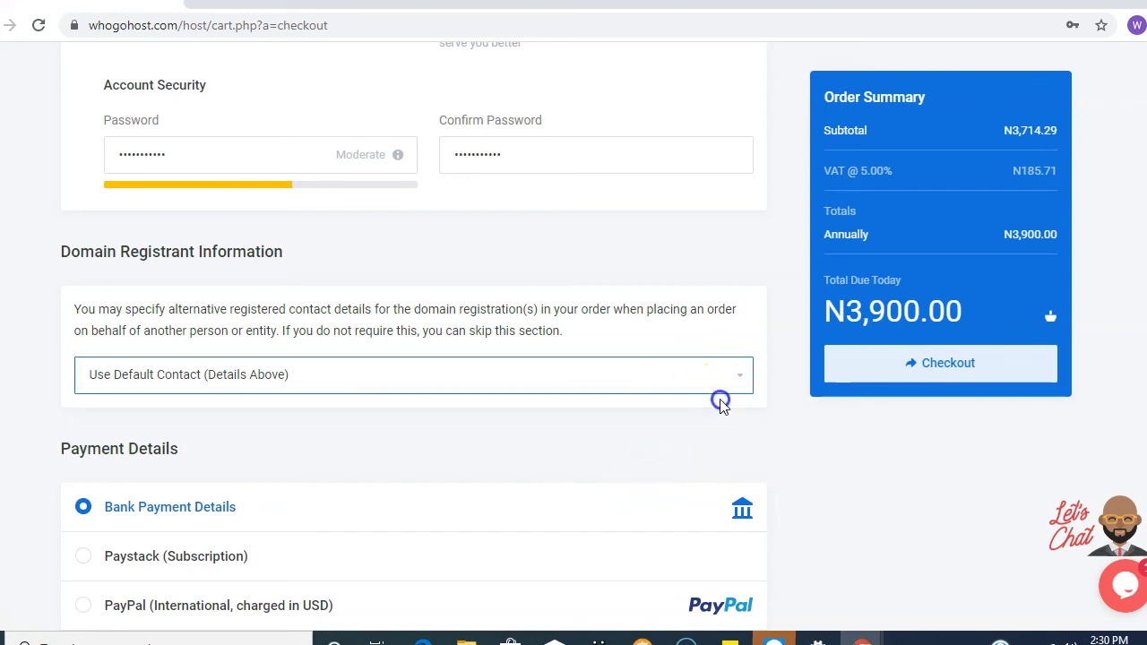
pyautogui.click(738, 377)
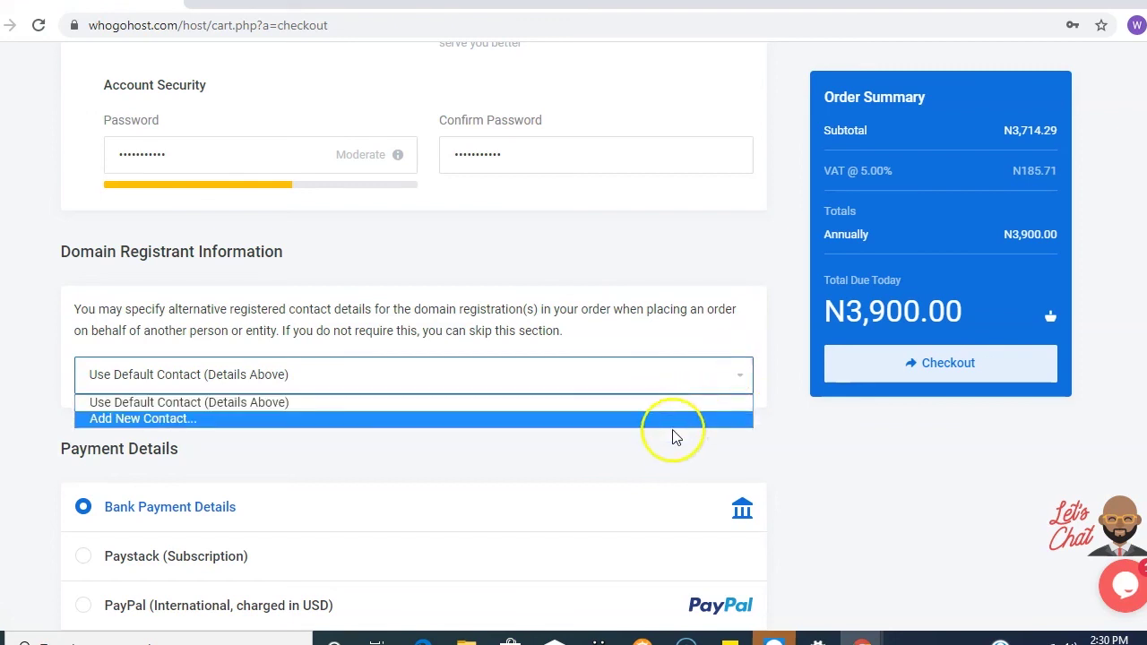
pyautogui.click(675, 437)
pyautogui.click(619, 432)
pyautogui.click(735, 376)
pyautogui.click(366, 418)
pyautogui.scroll(-5, 366, 414)
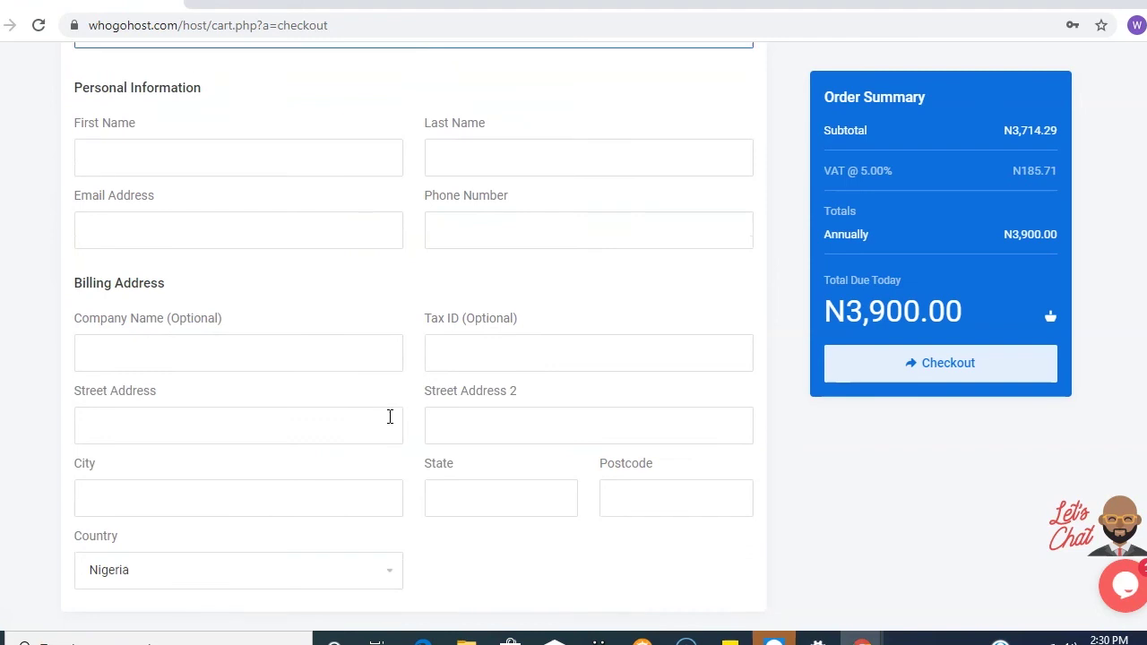
pyautogui.scroll(4, 389, 417)
pyautogui.click(743, 287)
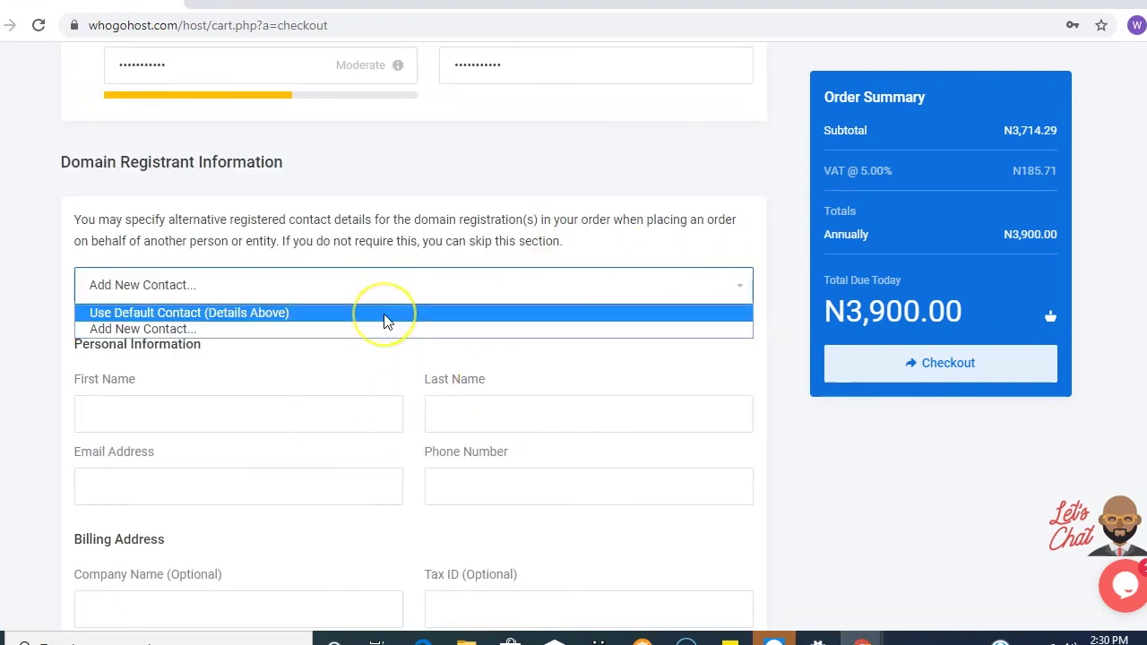
pyautogui.click(384, 312)
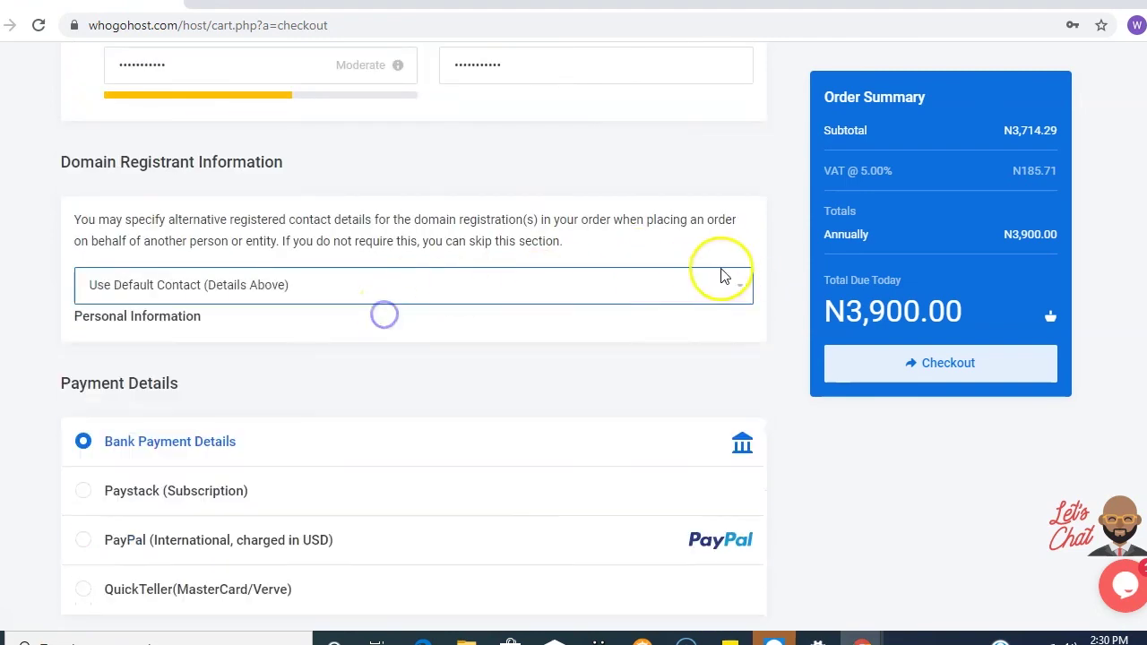
pyautogui.scroll(-2, 699, 287)
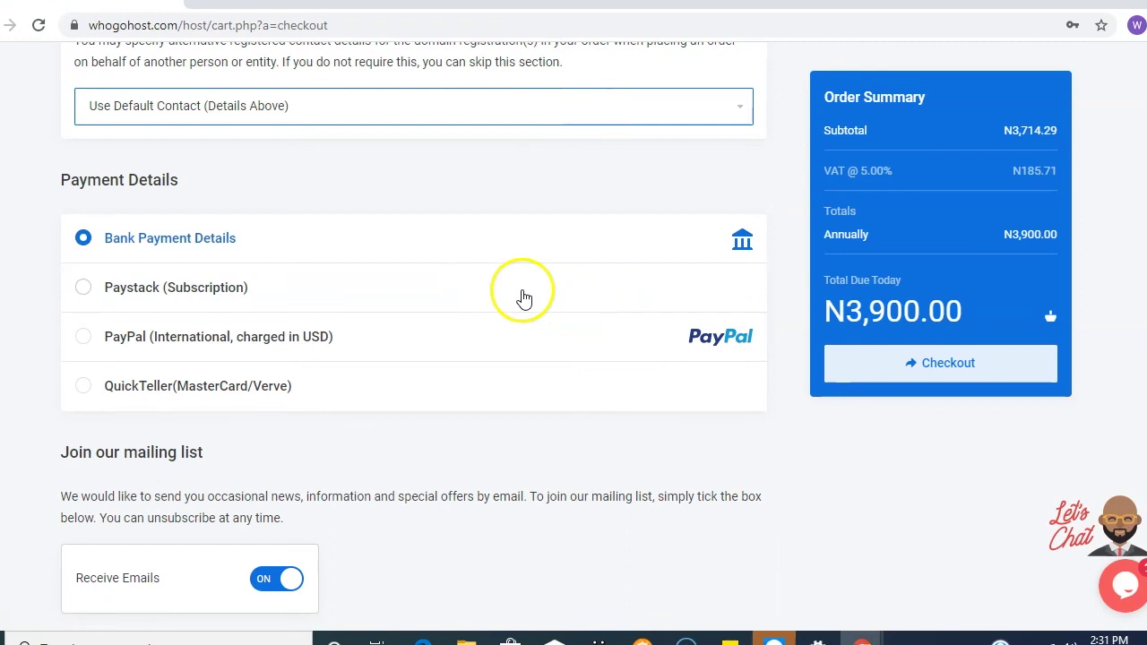
# - Choose Bank Payment Details, accept the Terms of Service and submit the order
pyautogui.click(85, 289)
pyautogui.click(84, 387)
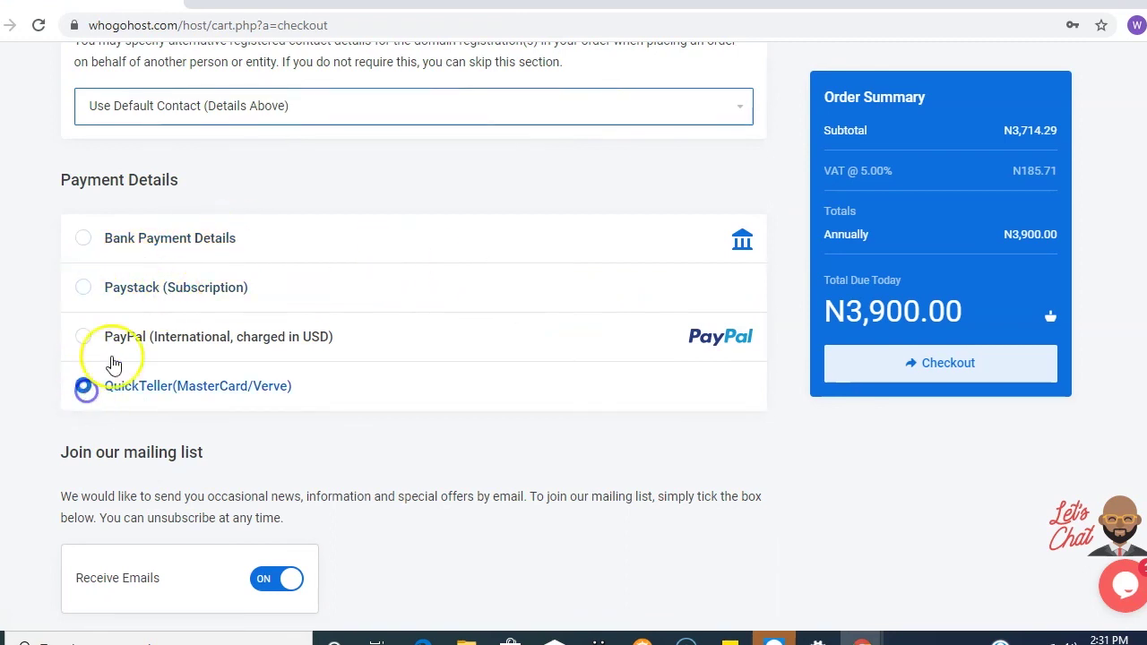
pyautogui.click(84, 239)
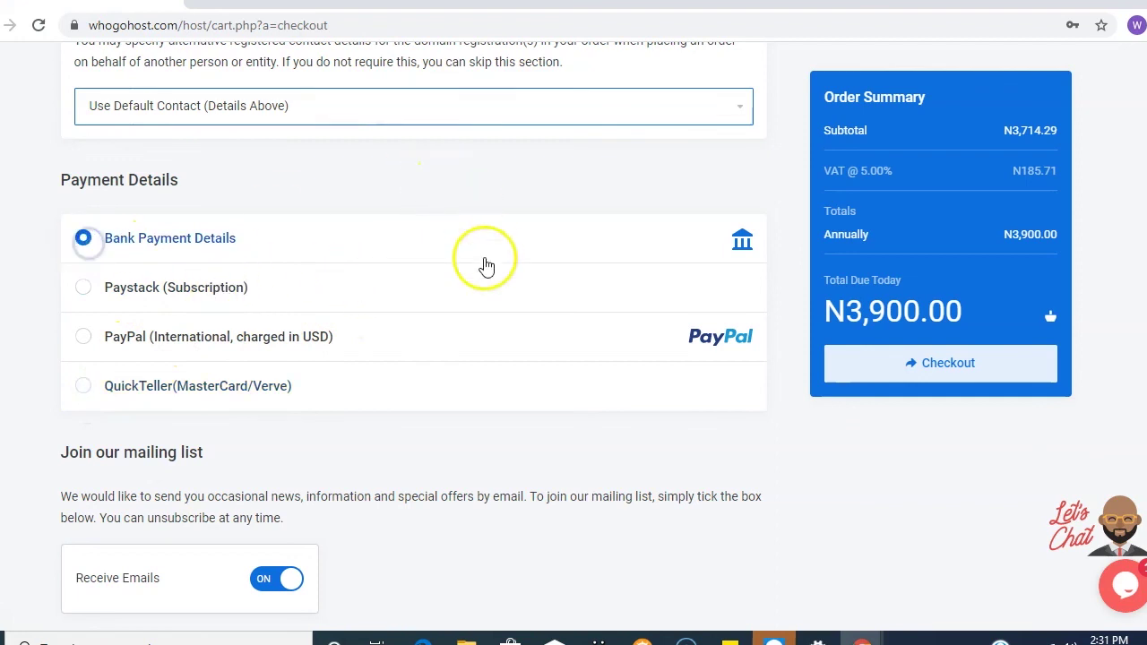
pyautogui.scroll(-2, 485, 269)
pyautogui.click(69, 473)
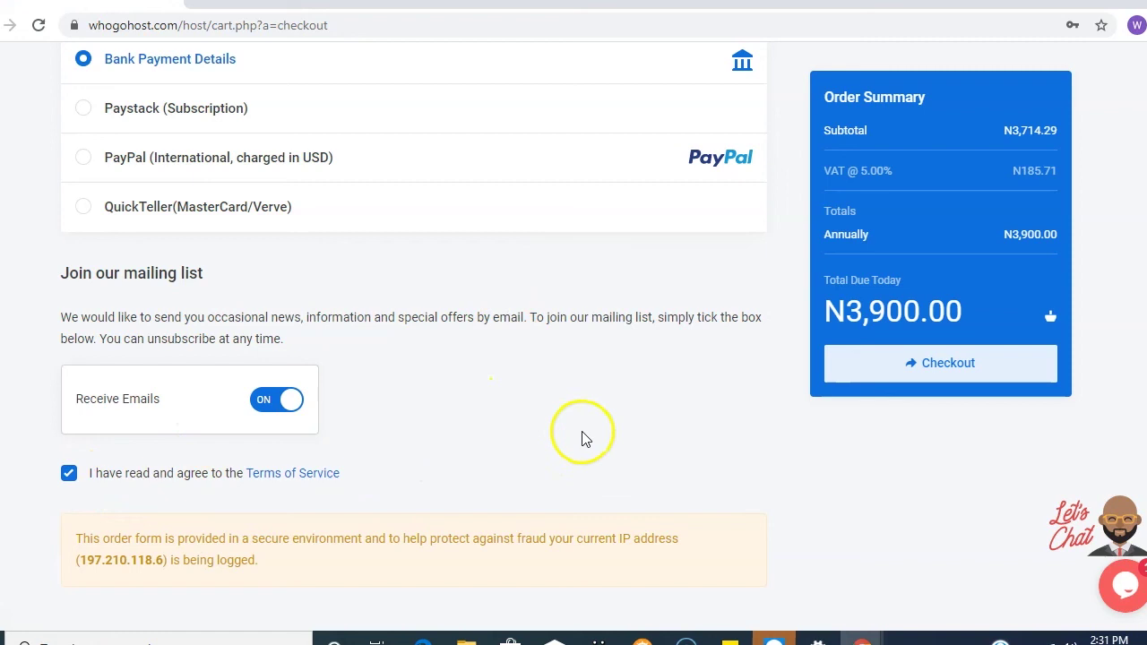
pyautogui.scroll(-1, 583, 439)
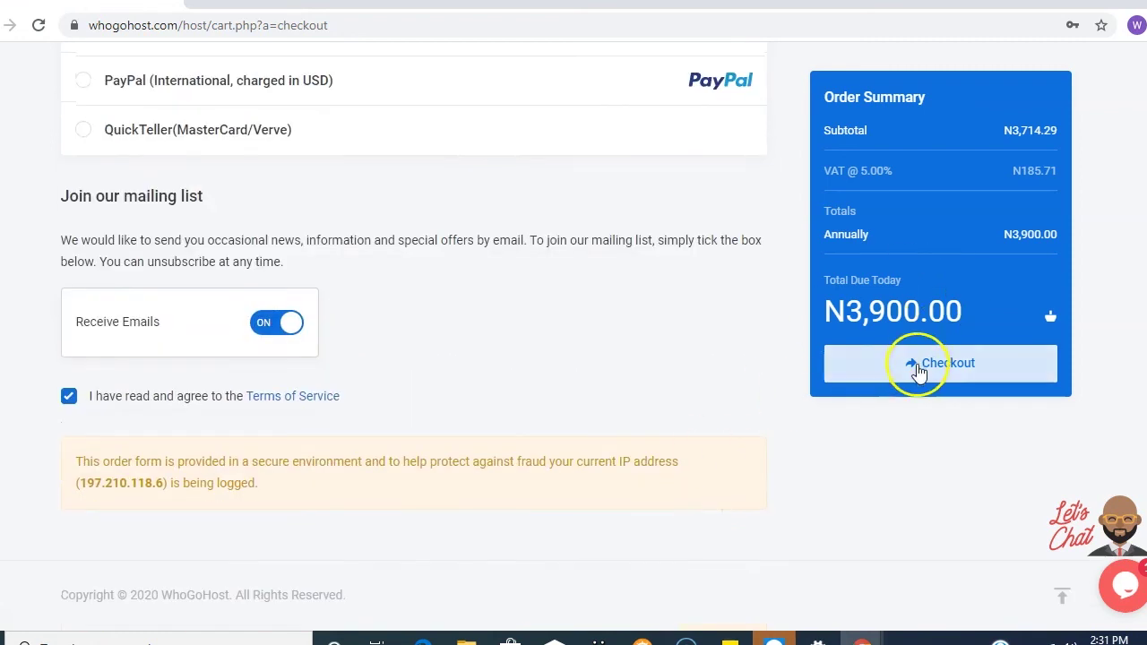
pyautogui.click(947, 377)
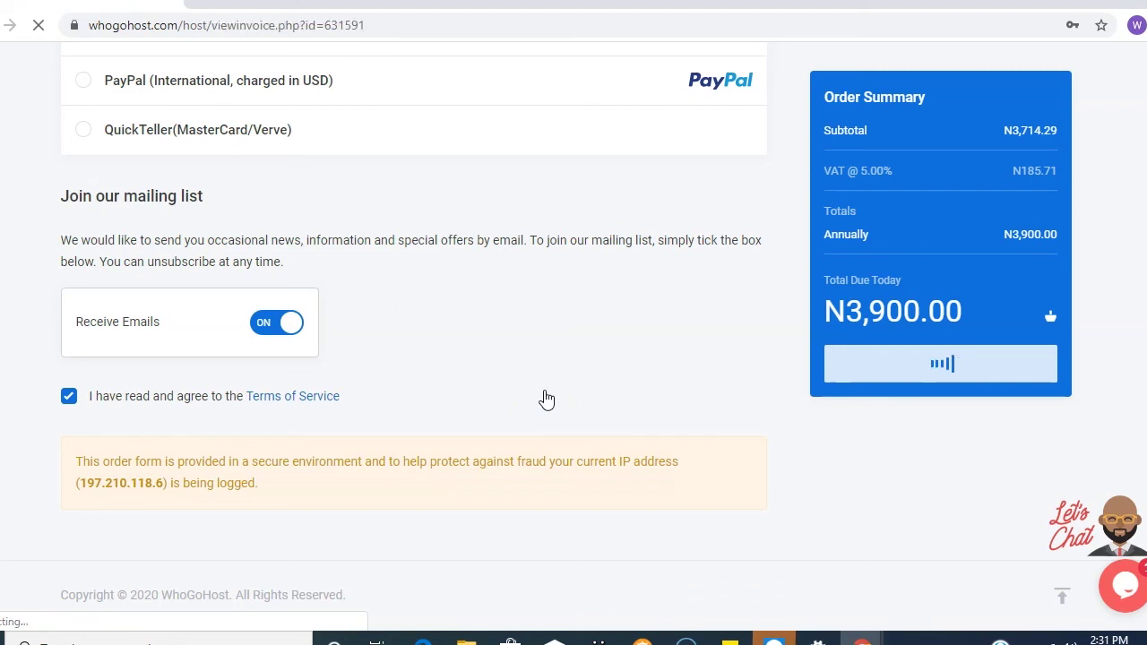
# - Scroll through the unpaid N3,900.00 bank-payment invoice for denooswhogohost.com
pyautogui.scroll(-3, 520, 358)
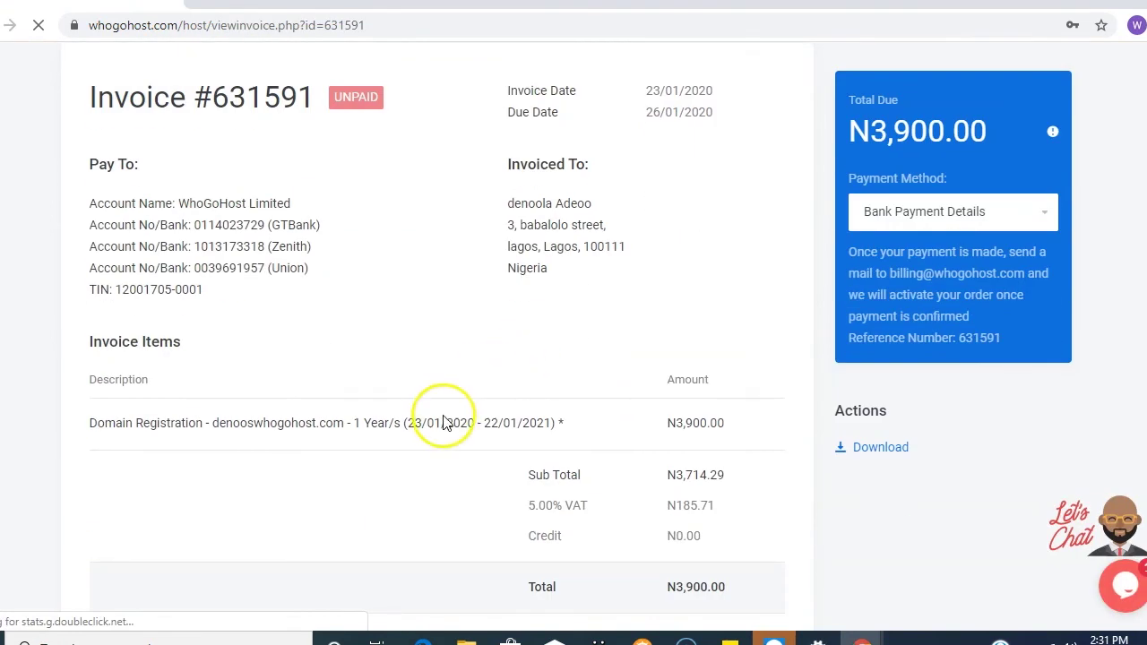
pyautogui.scroll(3, 443, 422)
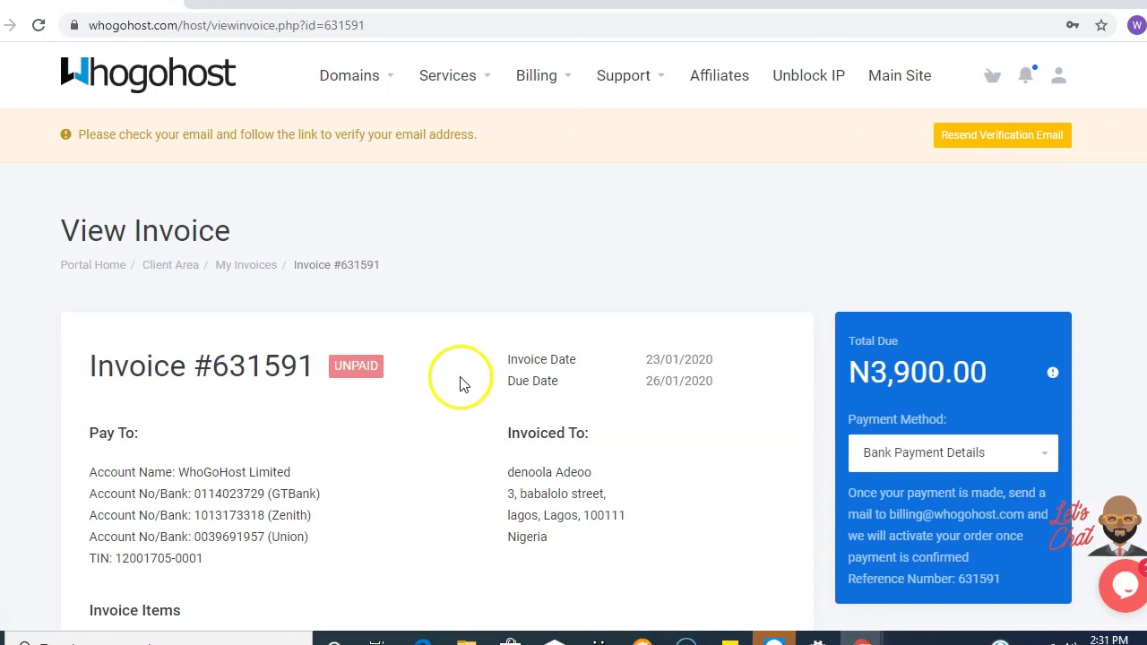
pyautogui.scroll(-3, 499, 384)
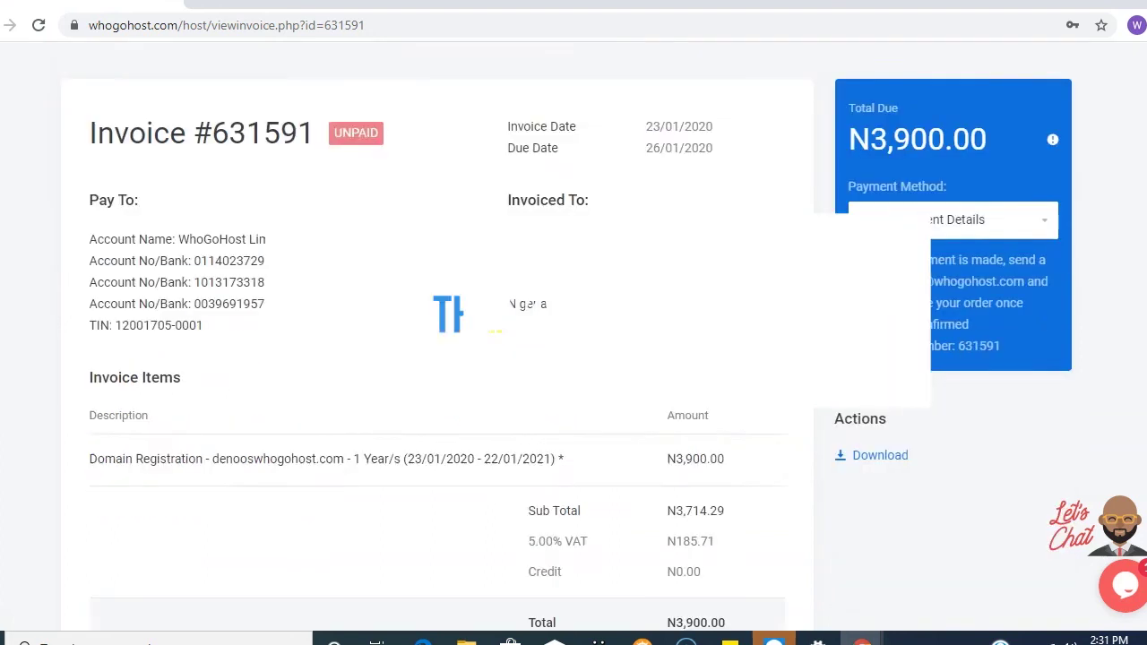